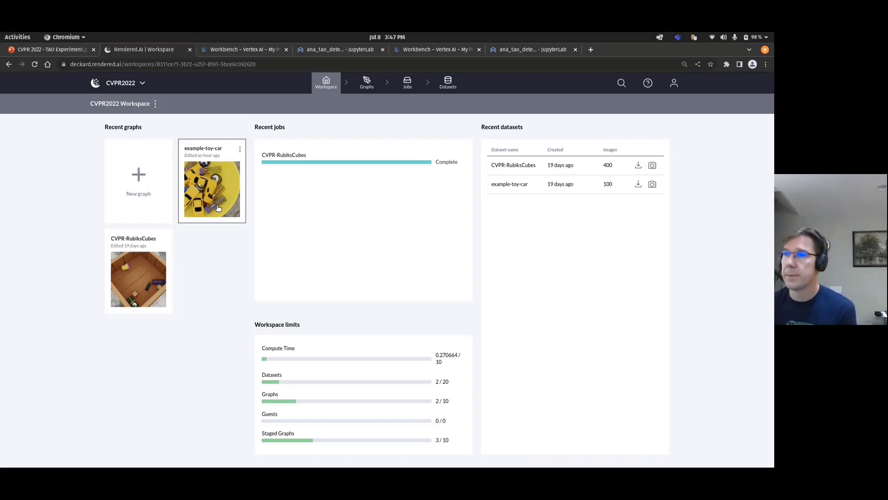
Step: Open the CVPR-RubiksCubes graph and examine its nodes from the toy object generators through to the Render node
{"action": "left_click", "coordinate": [144, 276]}
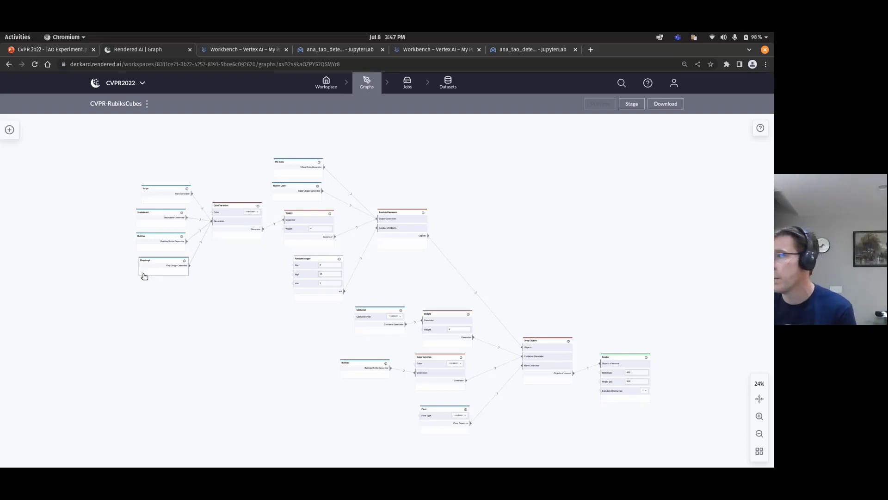
{"action": "left_click", "coordinate": [760, 417]}
{"action": "left_click", "coordinate": [759, 417]}
{"action": "left_click", "coordinate": [760, 417]}
{"action": "left_click", "coordinate": [759, 417]}
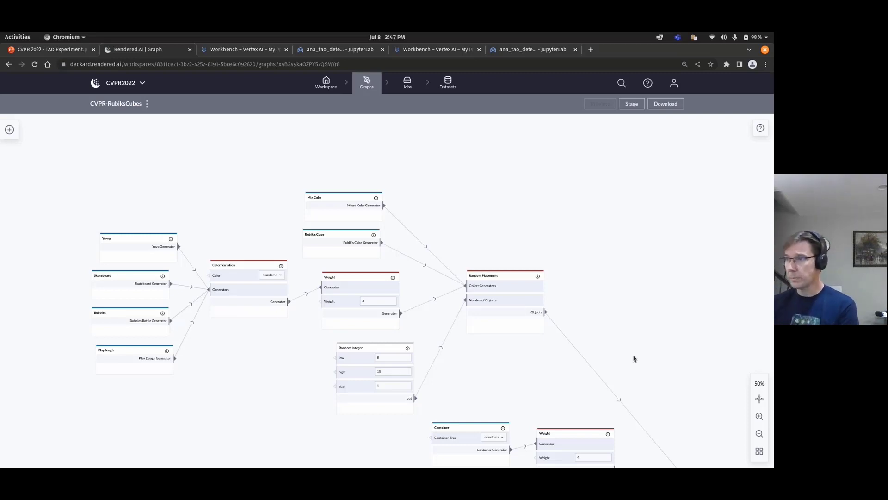
{"action": "left_click_drag", "start_coordinate": [633, 358], "coordinate": [438, 164]}
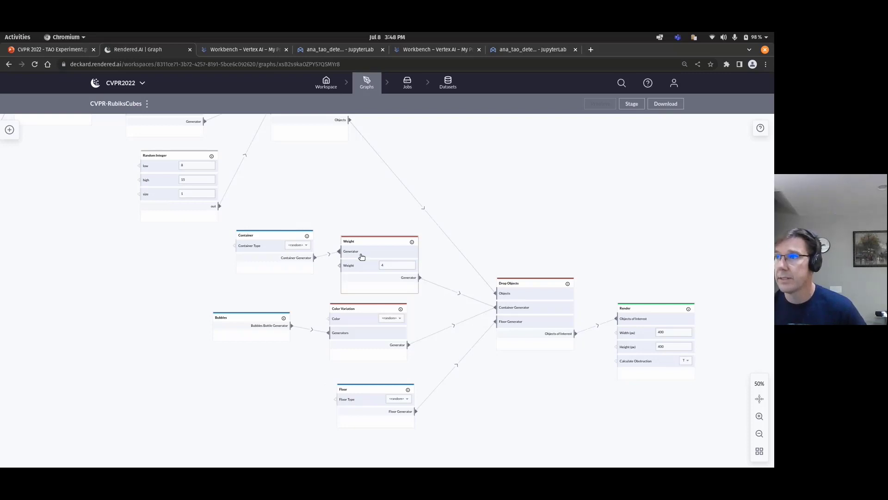
{"action": "left_click_drag", "start_coordinate": [482, 164], "coordinate": [593, 263]}
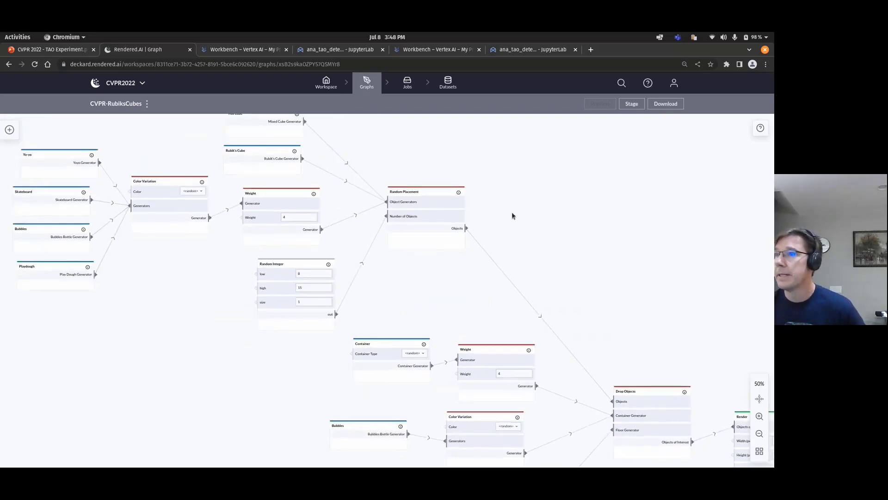
{"action": "left_click_drag", "start_coordinate": [512, 214], "coordinate": [583, 247]}
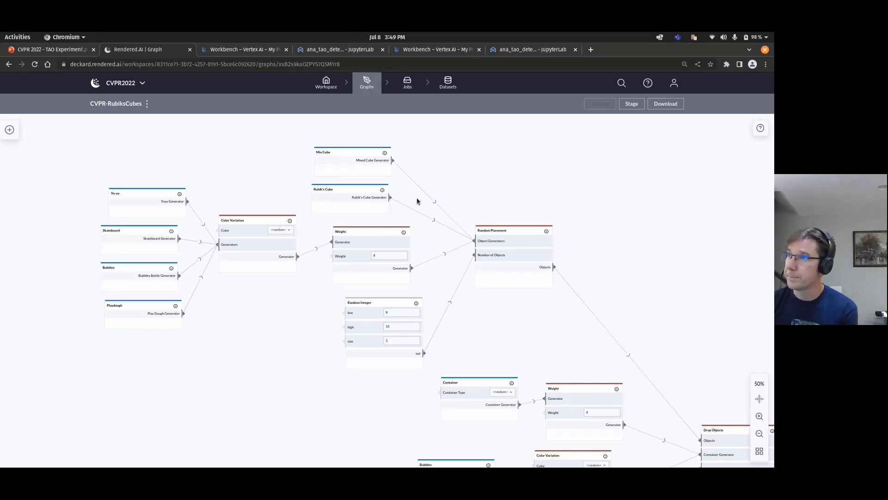
Step: Preview several sample images of the CVPR-RubiksCubes dataset, and return to the PowerPoint presentation
{"action": "left_click", "coordinate": [447, 85]}
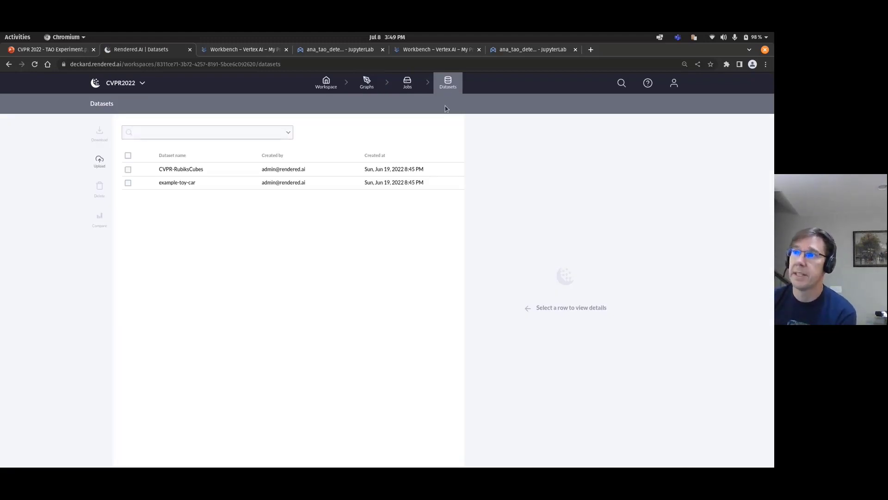
{"action": "left_click", "coordinate": [194, 172]}
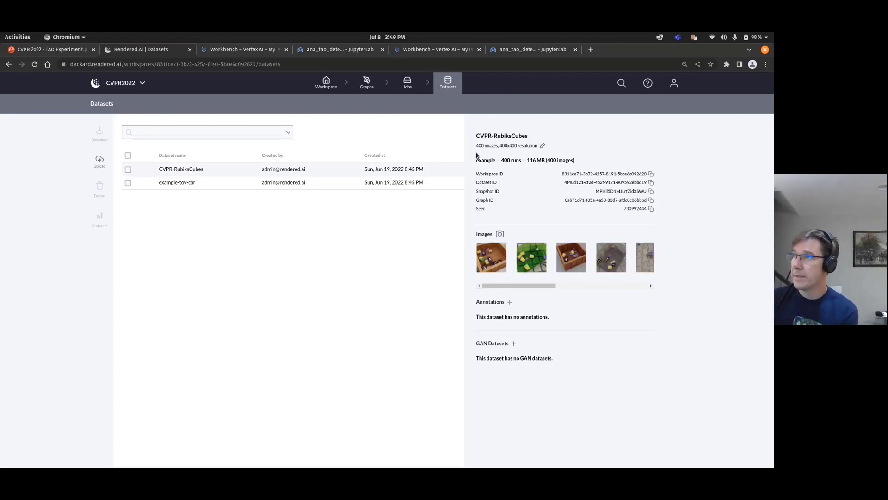
{"action": "left_click", "coordinate": [529, 257]}
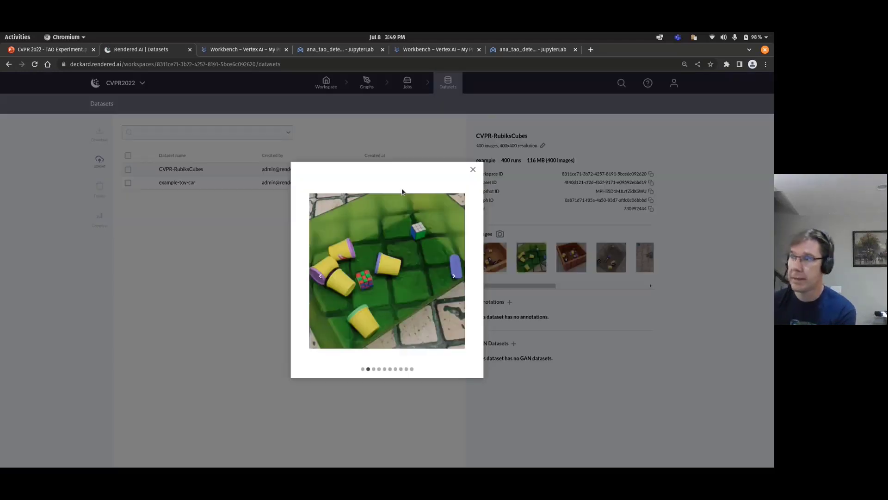
{"action": "left_click", "coordinate": [452, 278]}
{"action": "left_click", "coordinate": [453, 276]}
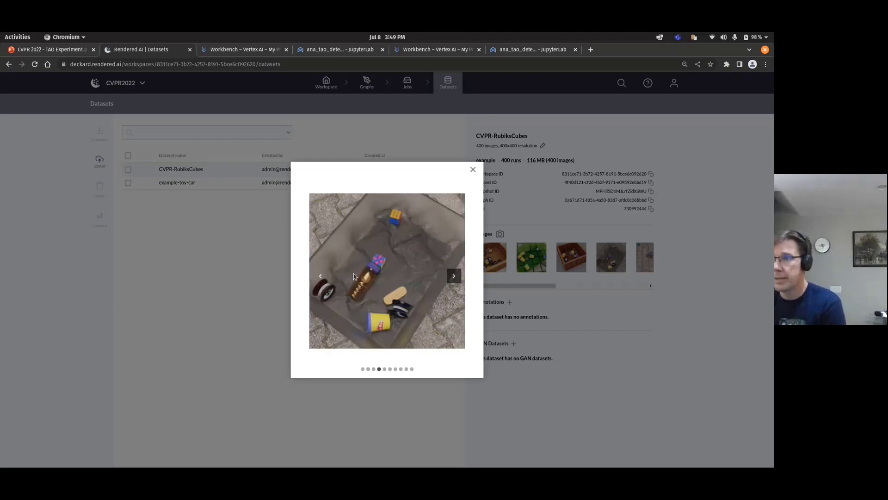
{"action": "left_click", "coordinate": [457, 276]}
{"action": "left_click", "coordinate": [473, 169]}
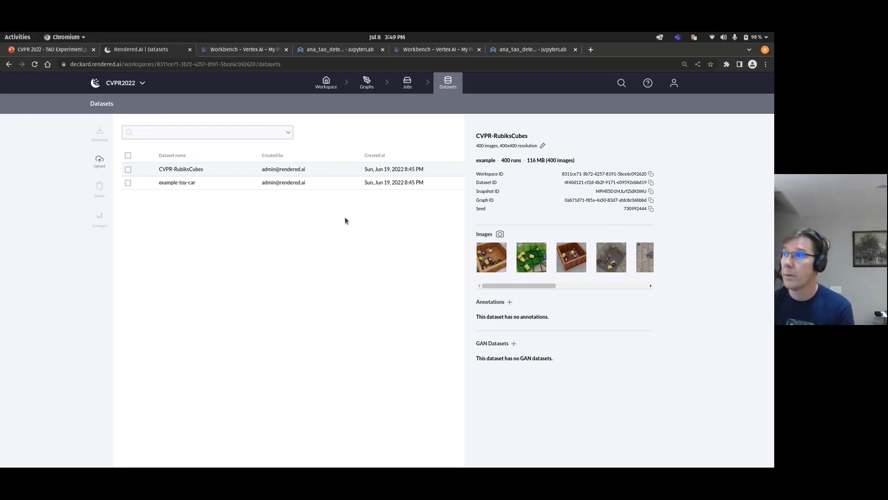
{"action": "left_click", "coordinate": [59, 52]}
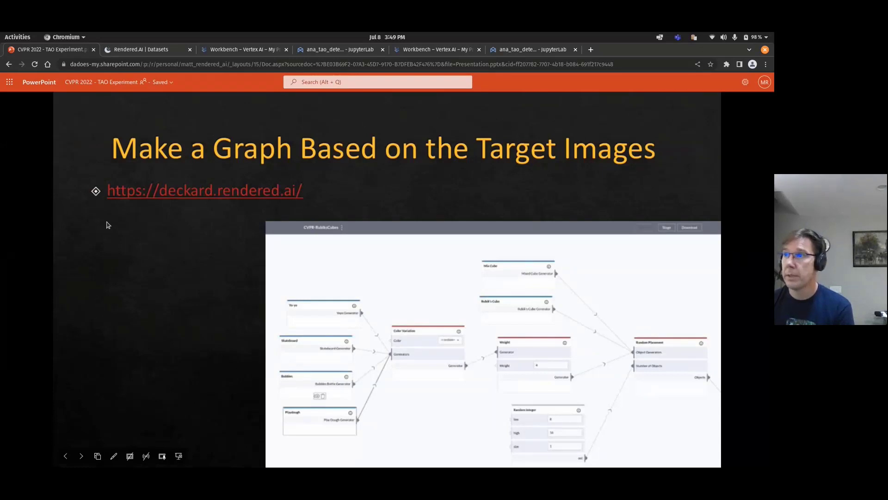
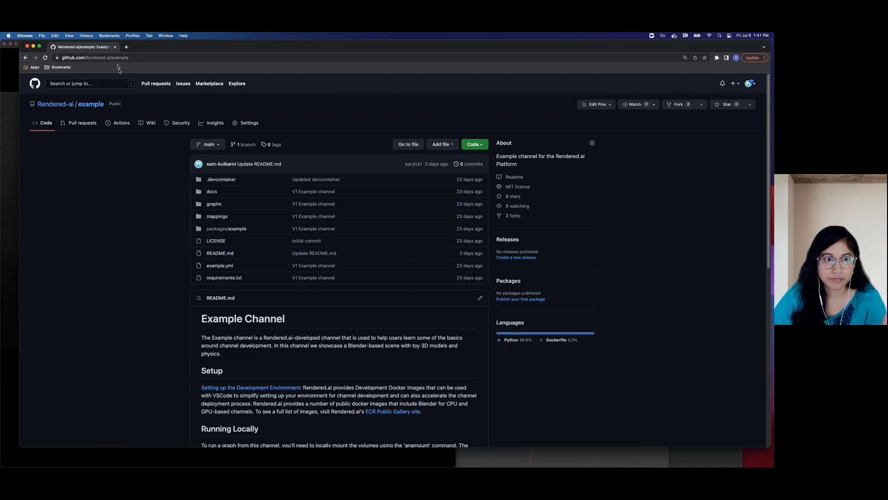
Step: Open the example.yml file from the Rendered-ai/example repository on GitHub
{"action": "scroll", "coordinate": [139, 316], "scroll_direction": "down", "scroll_amount": 2}
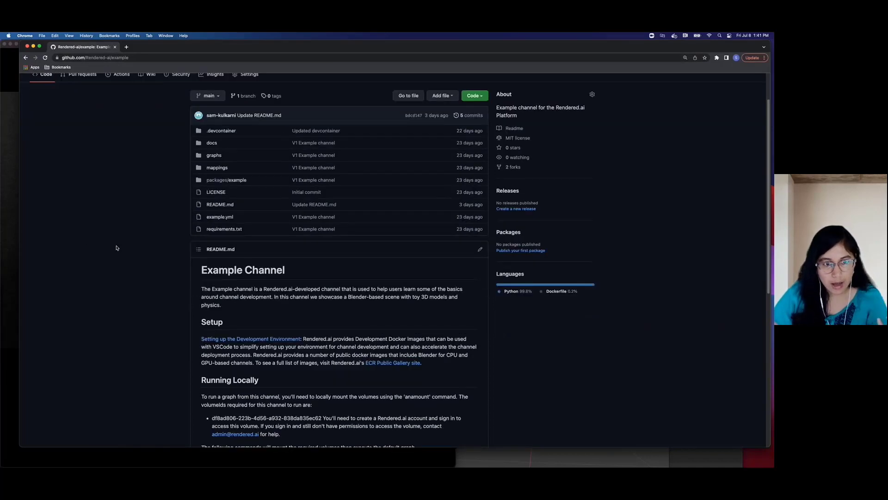
{"action": "mouse_move", "coordinate": [235, 217]}
{"action": "left_mouse_down"}
{"action": "mouse_move", "coordinate": [205, 219]}
{"action": "mouse_move", "coordinate": [279, 216]}
{"action": "mouse_move", "coordinate": [227, 219]}
{"action": "left_mouse_up"}
{"action": "left_click", "coordinate": [205, 219]}
{"action": "left_click", "coordinate": [227, 219]}
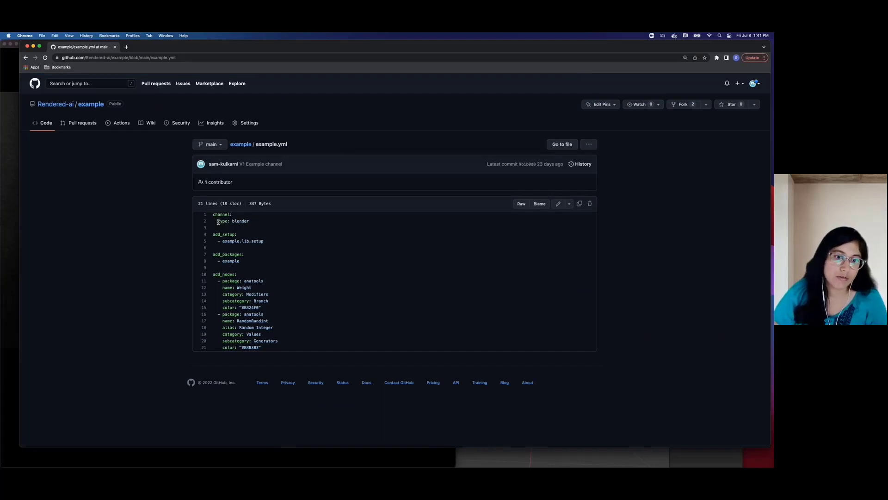
Step: Highlight the blender channel type and the Weight and RandomRandint node names in example.yml
{"action": "left_click_drag", "start_coordinate": [217, 221], "coordinate": [260, 222]}
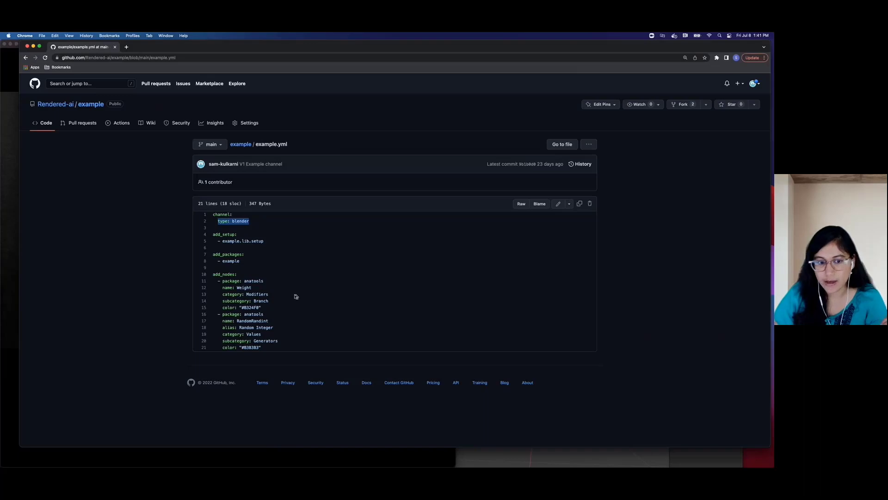
{"action": "left_click", "coordinate": [243, 288]}
{"action": "double_click", "coordinate": [244, 288]}
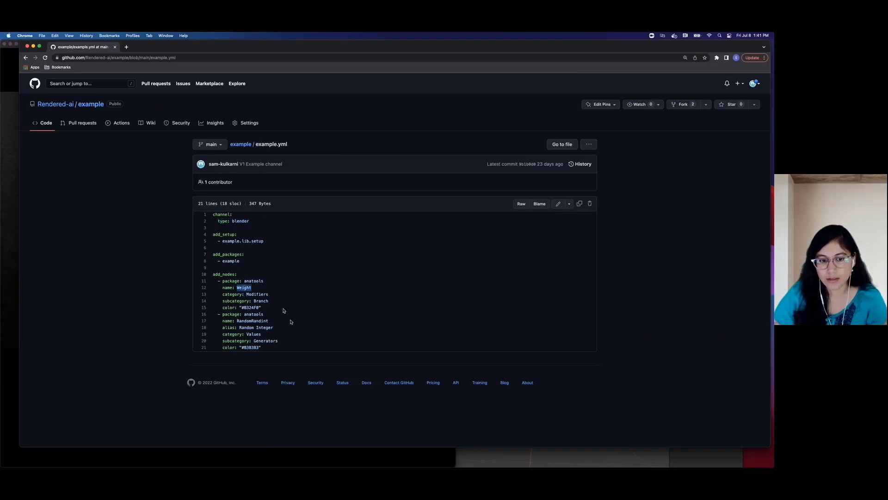
{"action": "double_click", "coordinate": [264, 321]}
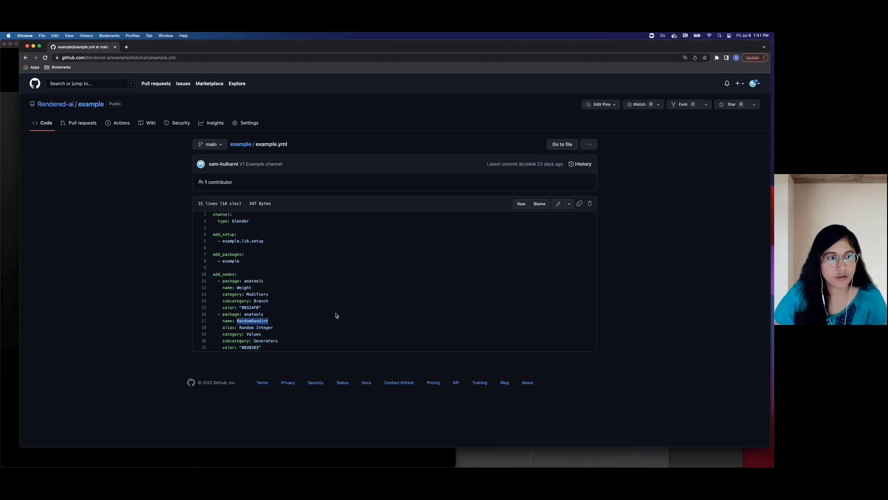
Step: Return to the repository root and open package.yml from the packages/example/example folder
{"action": "left_click", "coordinate": [25, 58]}
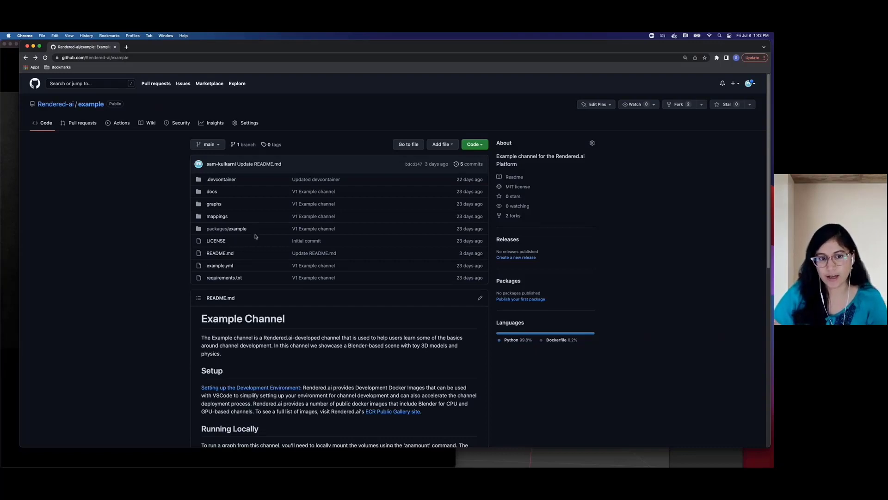
{"action": "left_click", "coordinate": [225, 230]}
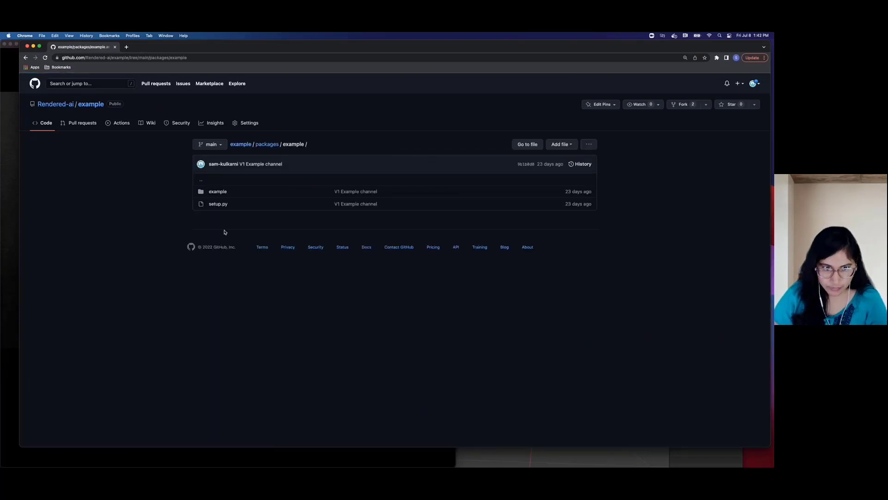
{"action": "left_click", "coordinate": [217, 192]}
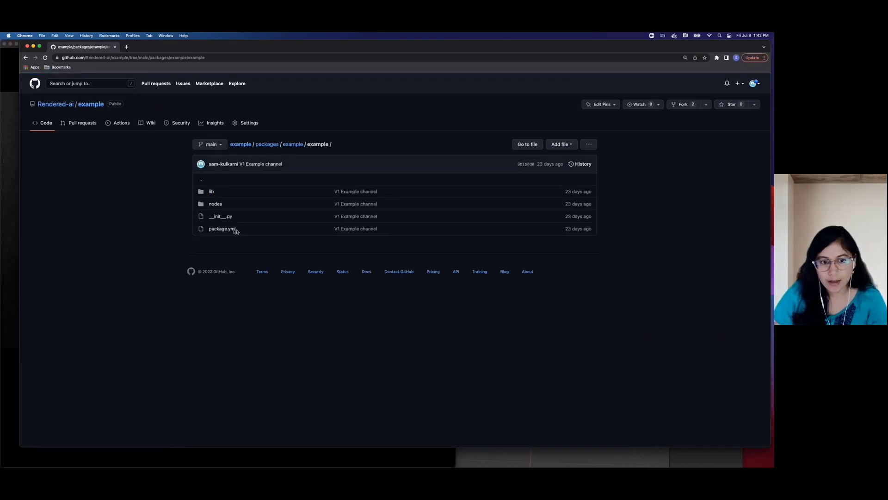
{"action": "left_click_drag", "start_coordinate": [236, 228], "coordinate": [208, 230]}
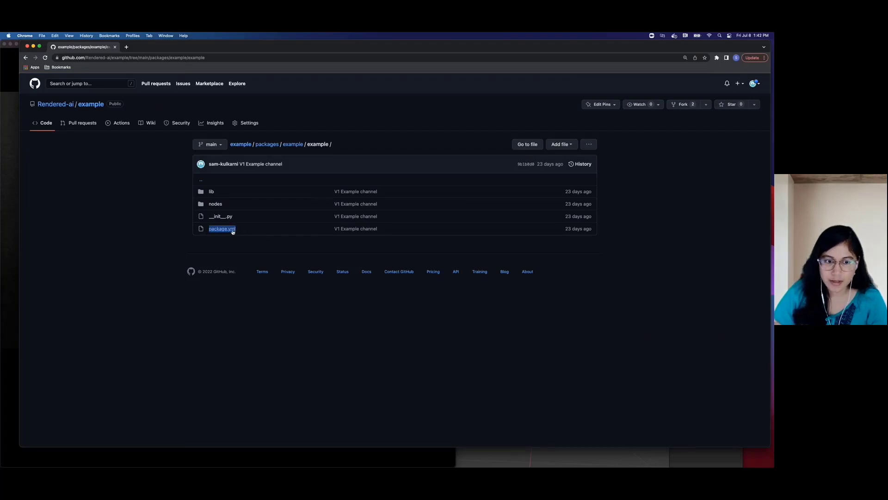
{"action": "left_click", "coordinate": [235, 230]}
Step: Highlight the container definitions from Light Wooden Box to Tall Basket in package.yml, and the Purple Bowl's containers.blend reference
{"action": "scroll", "coordinate": [343, 284], "scroll_direction": "down", "scroll_amount": 10}
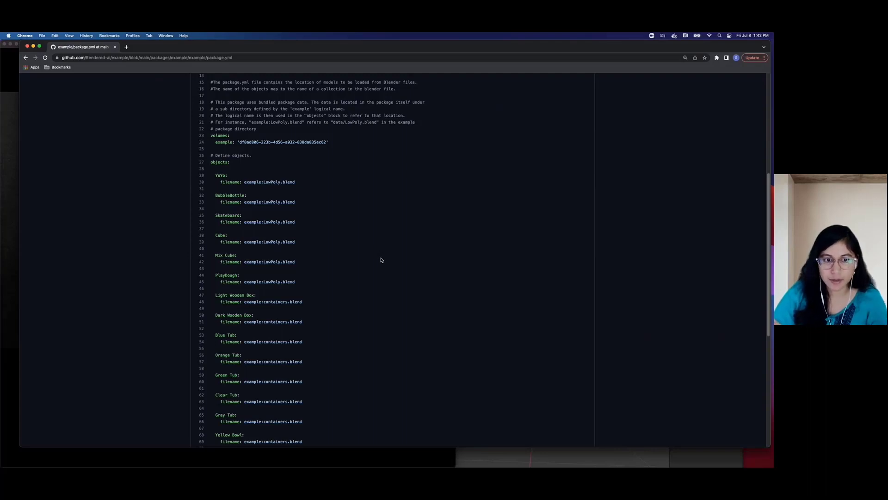
{"action": "scroll", "coordinate": [380, 258], "scroll_direction": "down", "scroll_amount": 3}
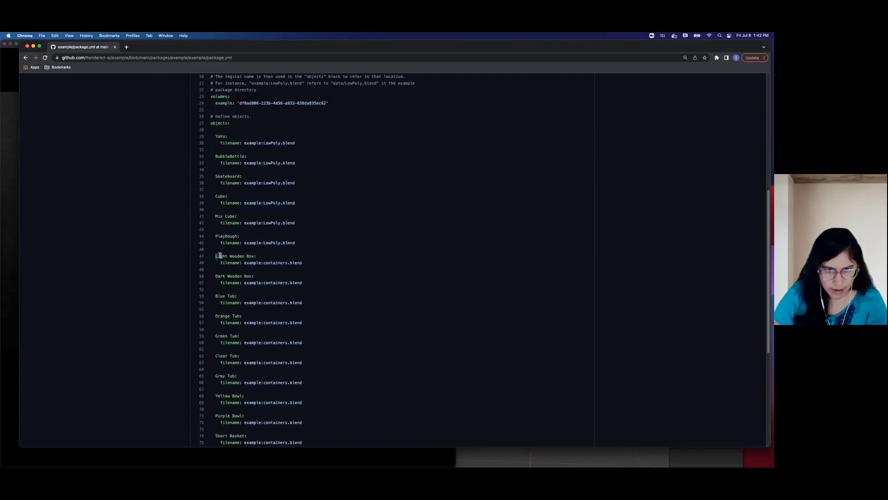
{"action": "left_click_drag", "start_coordinate": [215, 256], "coordinate": [310, 442]}
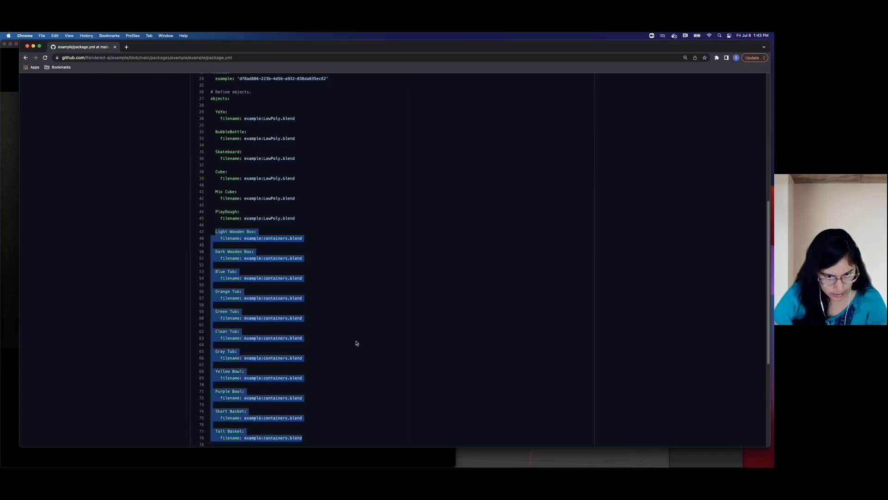
{"action": "scroll", "coordinate": [360, 340], "scroll_direction": "down", "scroll_amount": 1}
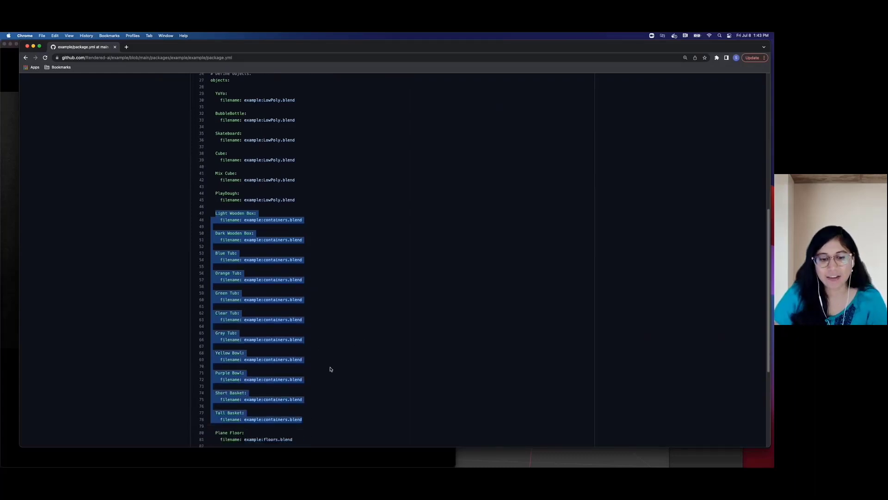
{"action": "left_click_drag", "start_coordinate": [303, 379], "coordinate": [244, 381]}
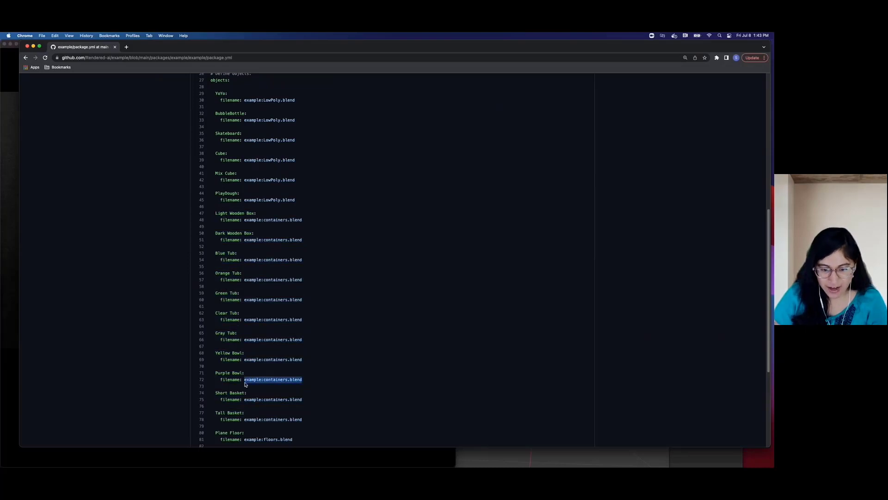
{"action": "left_click", "coordinate": [380, 382]}
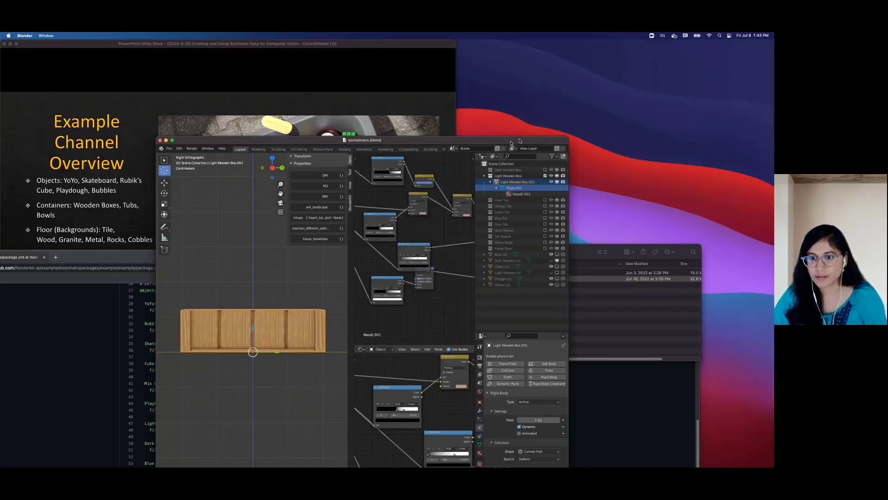
Step: Collapse the Light Wooden Box collection in Blender's containers.blend, and place a narrowed package.yml browser window beside Blender
{"action": "left_click_drag", "start_coordinate": [519, 140], "coordinate": [684, 62]}
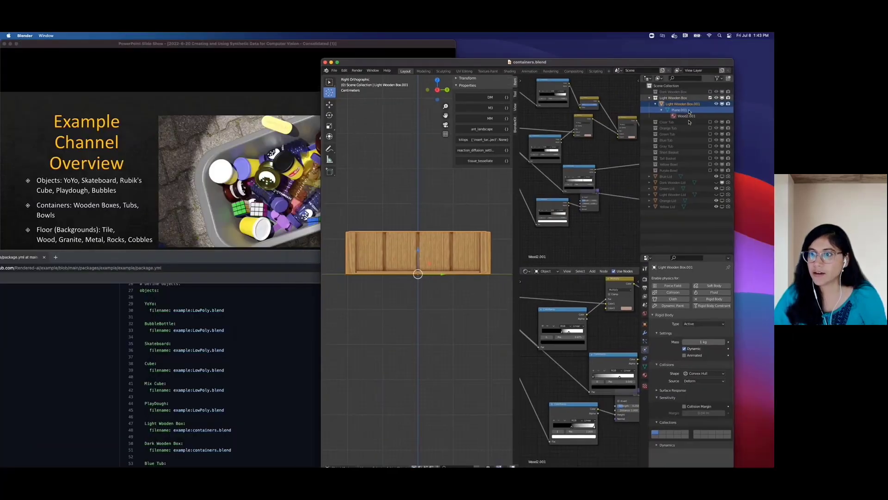
{"action": "left_click", "coordinate": [650, 98]}
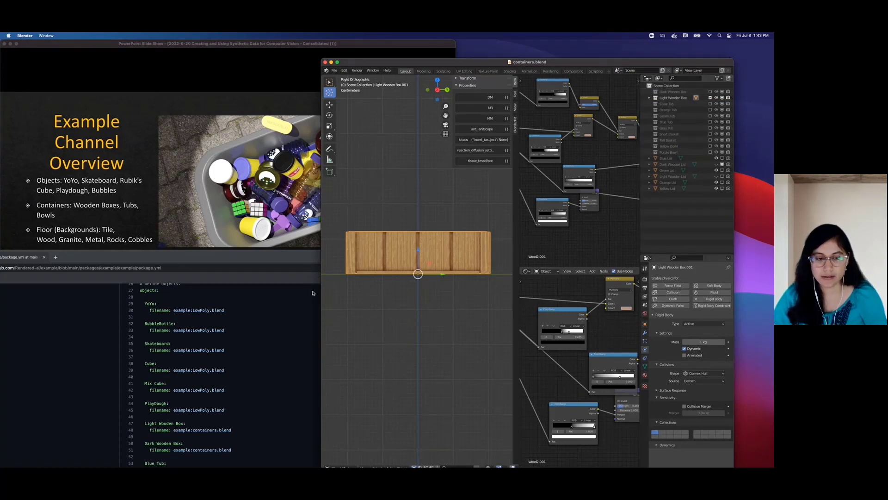
{"action": "left_click", "coordinate": [286, 258]}
{"action": "left_click_drag", "start_coordinate": [286, 257], "coordinate": [279, 156]}
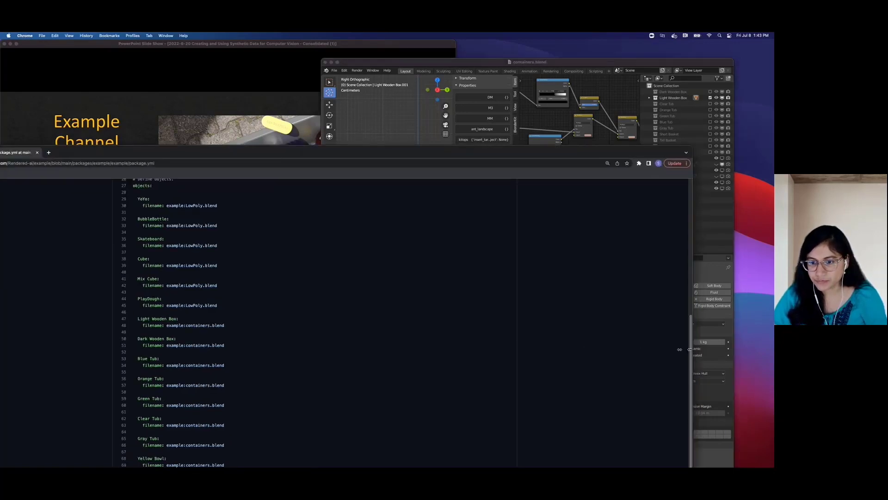
{"action": "left_click_drag", "start_coordinate": [692, 349], "coordinate": [407, 349]}
{"action": "left_click_drag", "start_coordinate": [254, 154], "coordinate": [300, 46]}
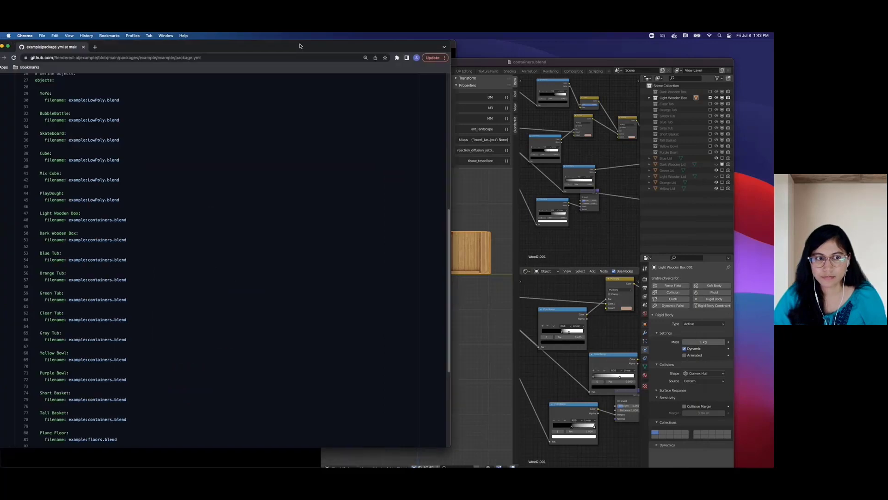
Step: Highlight the Light Wooden Box entry in package.yml and select the matching collection in Blender's containers.blend
{"action": "left_click_drag", "start_coordinate": [38, 213], "coordinate": [78, 213]}
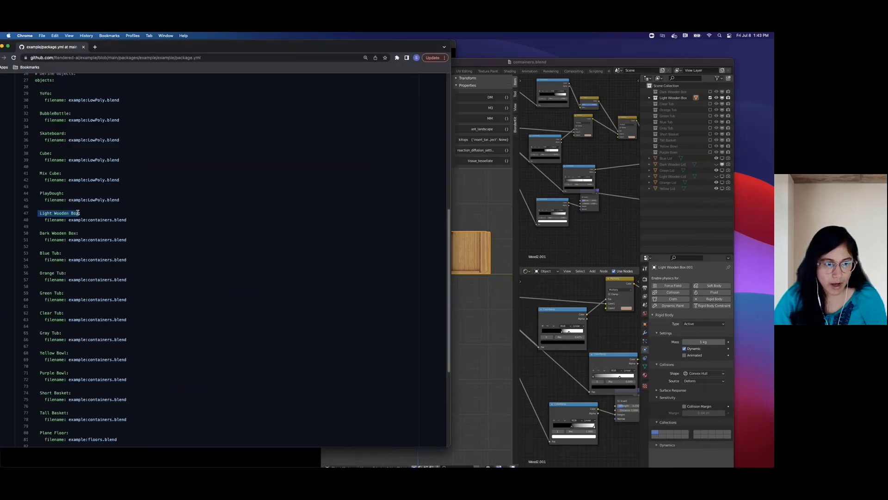
{"action": "left_click", "coordinate": [662, 98]}
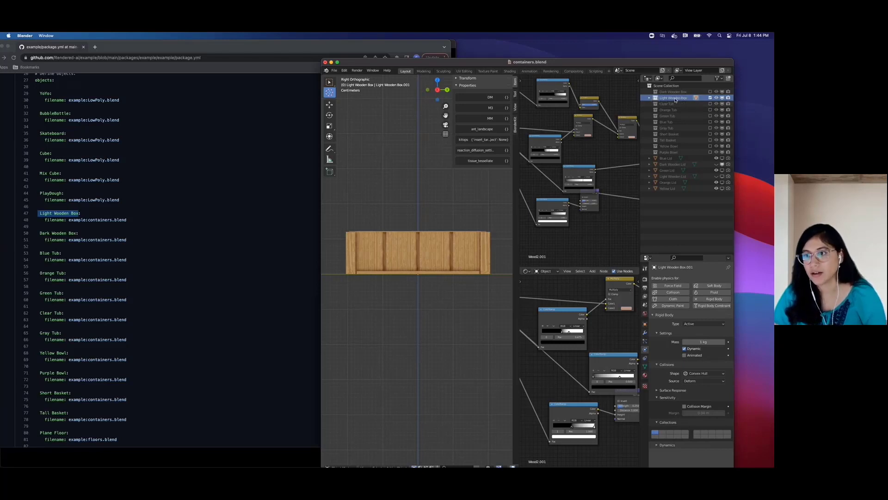
{"action": "left_click_drag", "start_coordinate": [545, 63], "coordinate": [580, 44]}
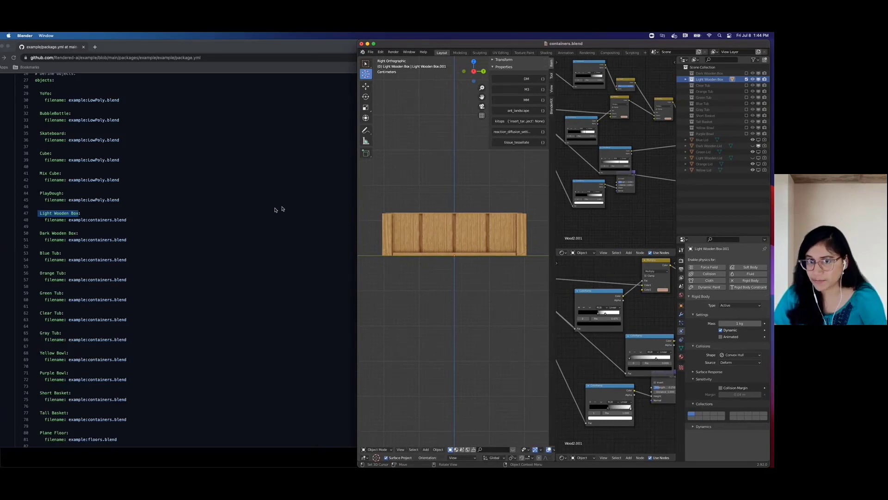
Step: Highlight the volumes key, the example volume name and its ID value in package.yml
{"action": "left_click", "coordinate": [245, 213]}
{"action": "scroll", "coordinate": [242, 218], "scroll_direction": "up", "scroll_amount": 10}
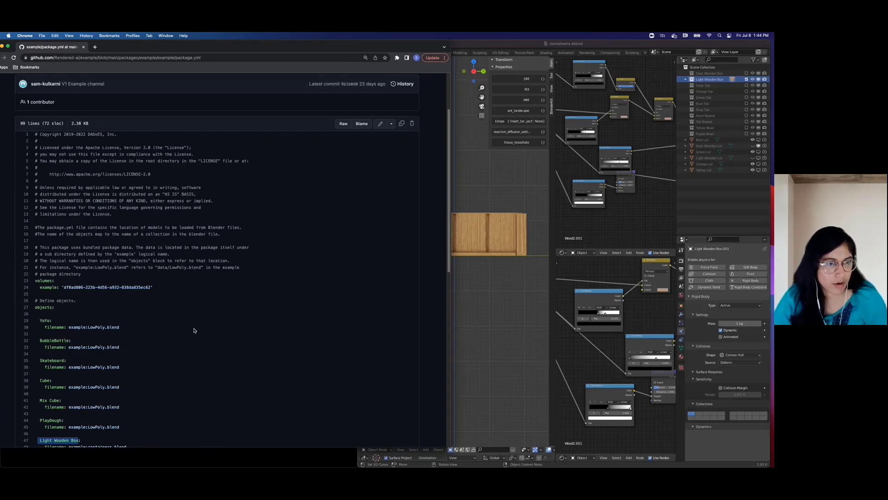
{"action": "double_click", "coordinate": [44, 281]}
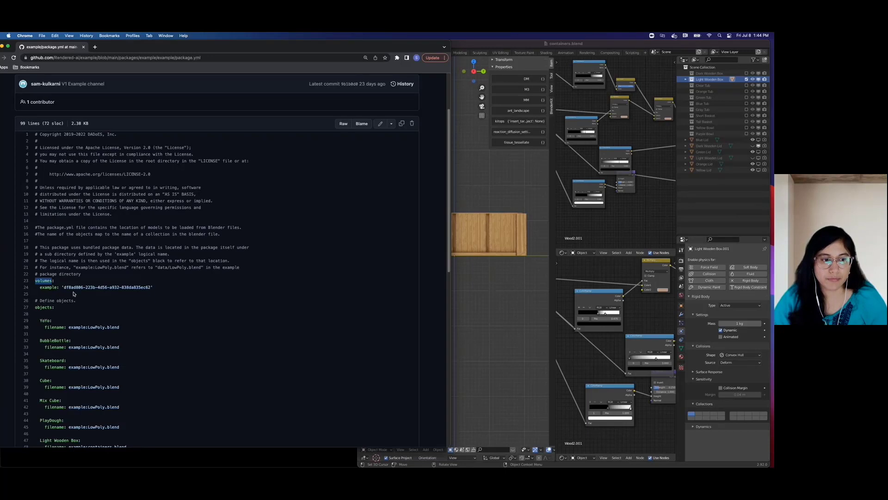
{"action": "left_click_drag", "start_coordinate": [64, 288], "coordinate": [152, 289]}
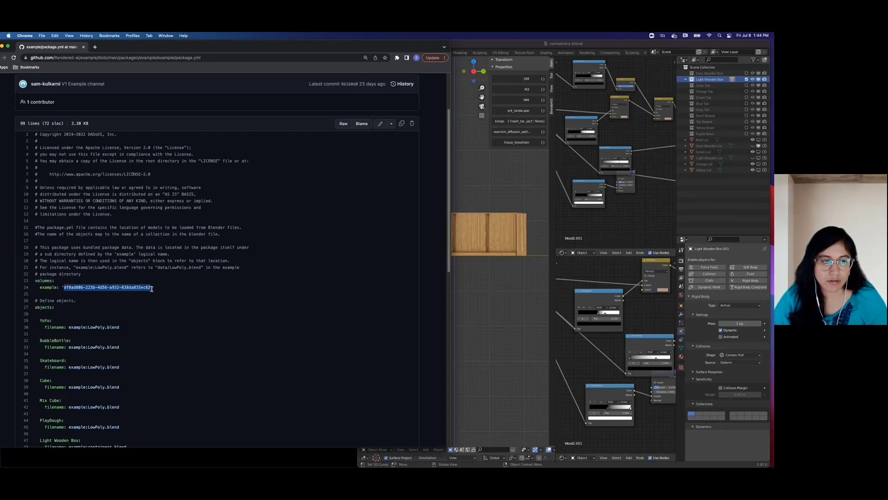
{"action": "double_click", "coordinate": [51, 287]}
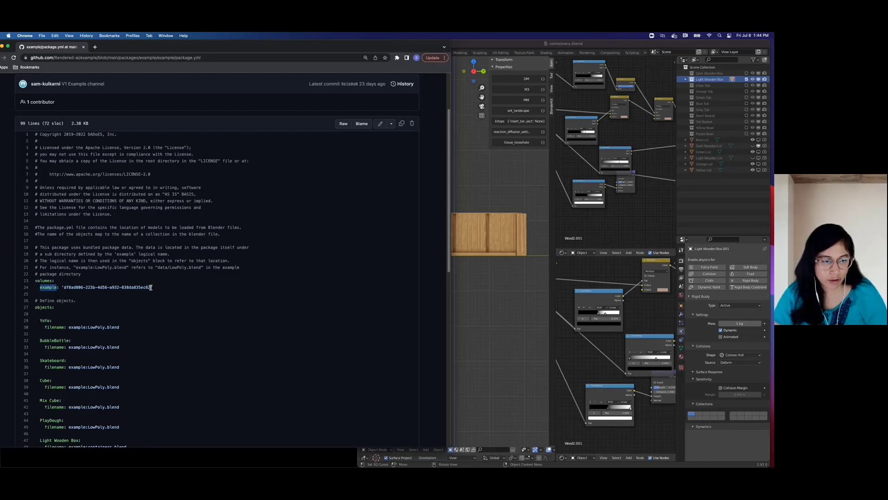
{"action": "left_click_drag", "start_coordinate": [151, 287], "coordinate": [64, 290]}
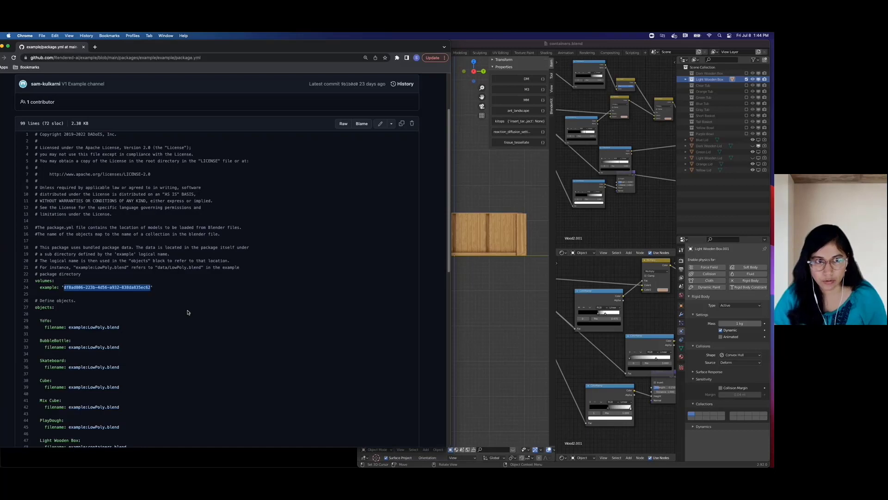
Step: Move the package.yml browser window fully into view and open color_variation_modifier.yml from the example package's nodes folder
{"action": "left_click_drag", "start_coordinate": [173, 46], "coordinate": [193, 45]}
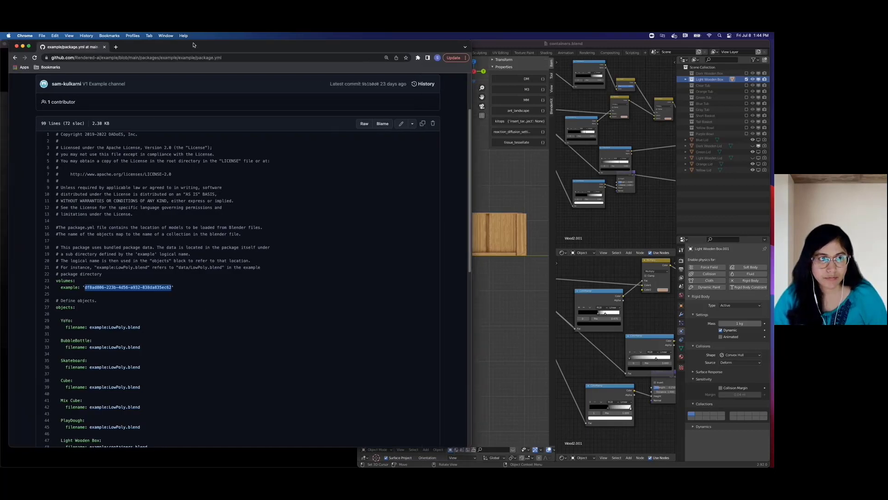
{"action": "left_click", "coordinate": [15, 57]}
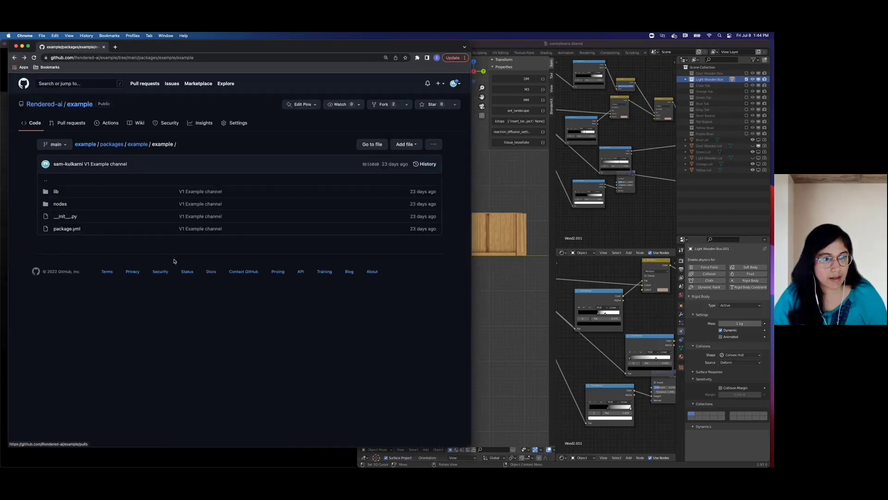
{"action": "left_click", "coordinate": [60, 204]}
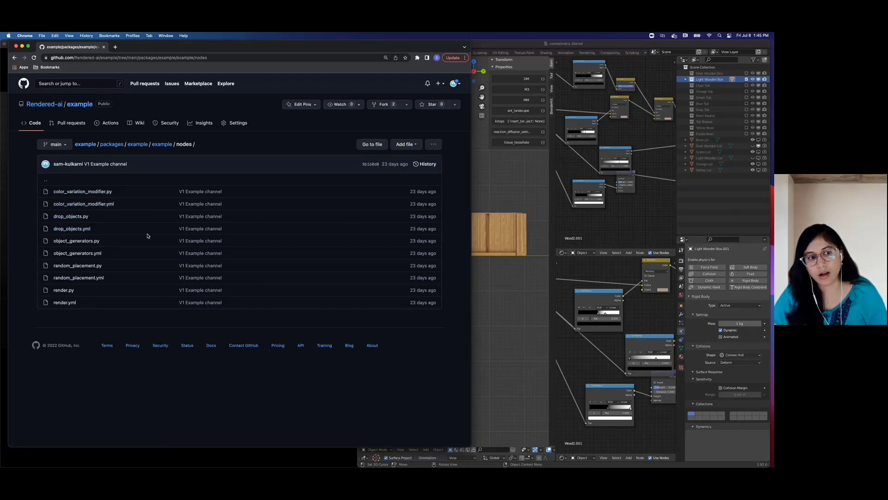
{"action": "left_click", "coordinate": [84, 204]}
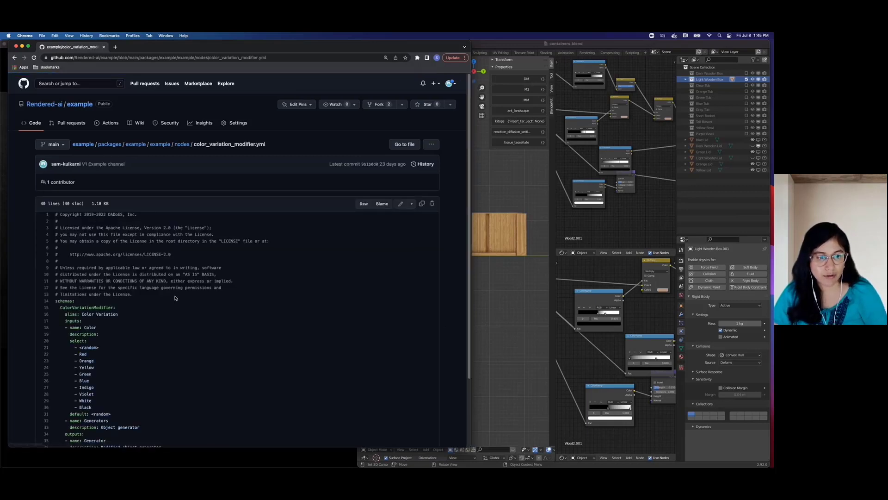
{"action": "scroll", "coordinate": [176, 298], "scroll_direction": "down", "scroll_amount": 3}
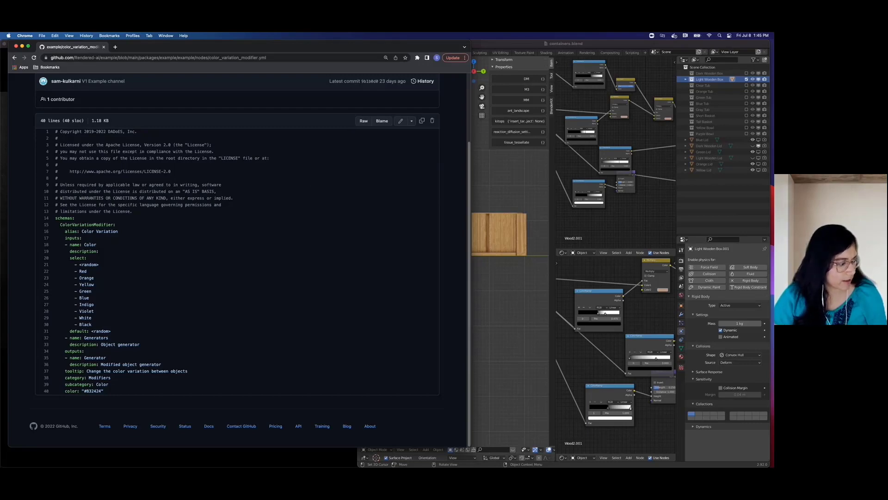
Step: Bring the Rendered.ai browser window forward with the CVPR2022 workspace's graphs list, placed over the GitHub window
{"action": "key", "text": "ctrl+Up"}
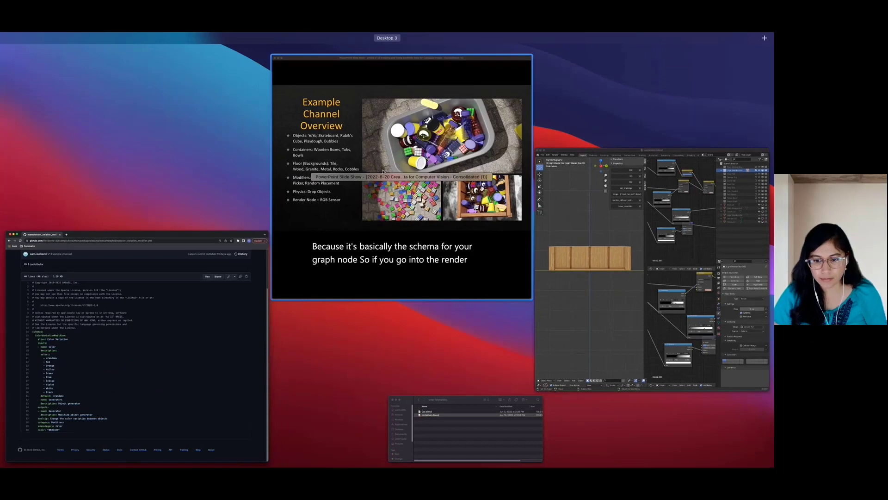
{"action": "left_click", "coordinate": [382, 171]}
{"action": "key", "text": "ctrl+Up"}
{"action": "key", "text": "ctrl+Up"}
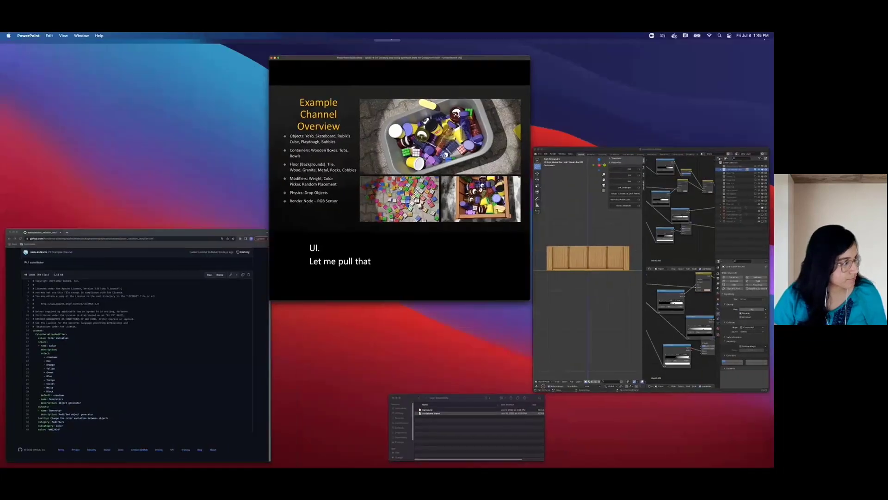
{"action": "key", "text": "super+Tab"}
{"action": "left_click_drag", "start_coordinate": [447, 200], "coordinate": [515, 52]}
{"action": "left_click", "coordinate": [510, 82]}
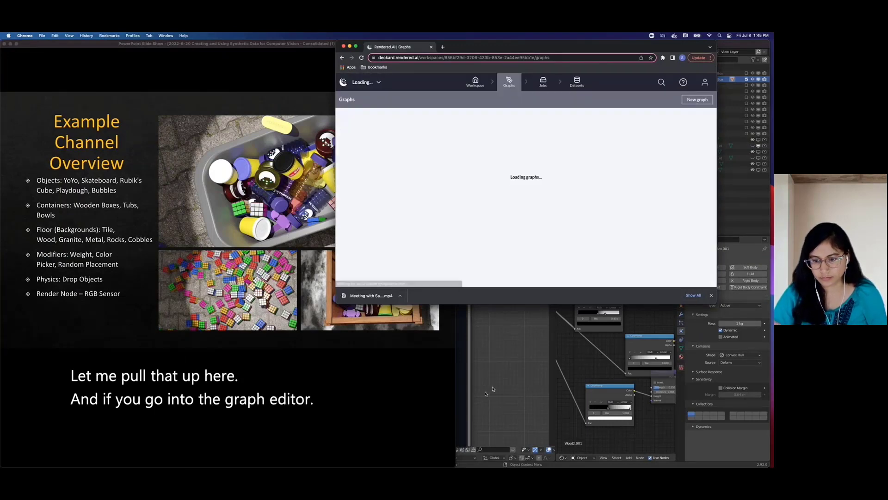
{"action": "key", "text": "super+grave"}
{"action": "left_click", "coordinate": [550, 201]}
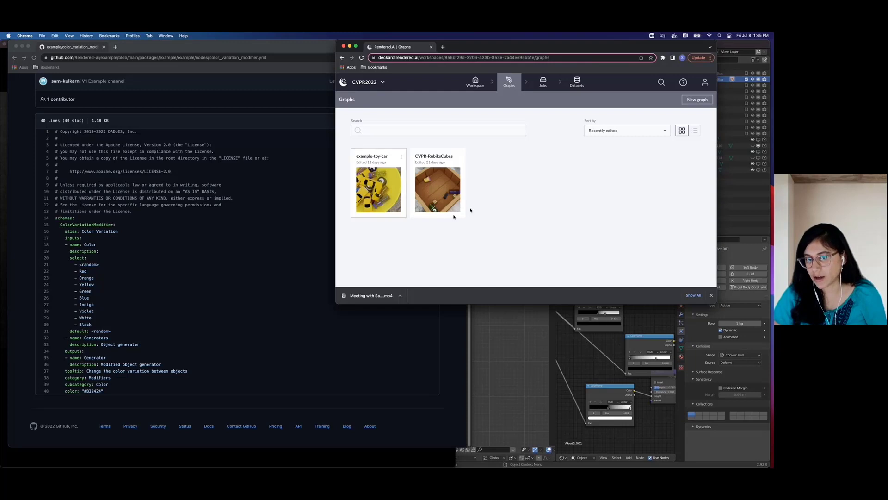
Step: Open the CVPR-RubiksCubes graph, dismiss the downloads bar, and make the browser window narrower and taller
{"action": "left_click", "coordinate": [441, 189]}
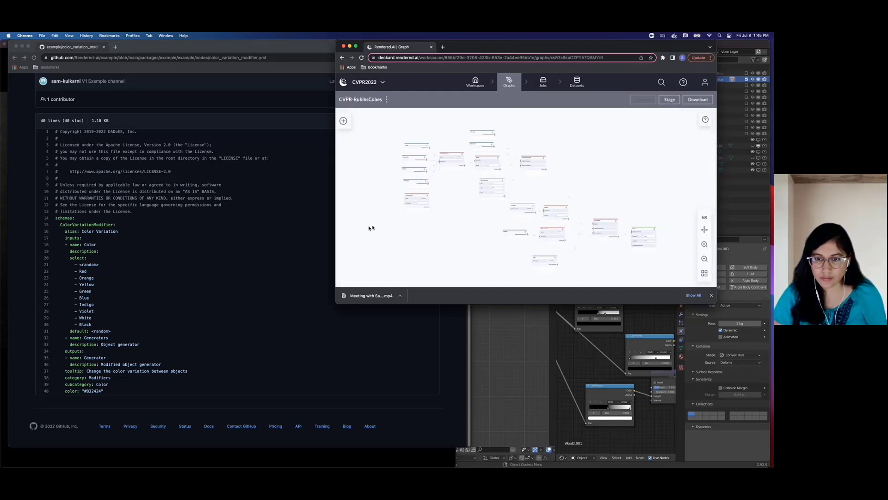
{"action": "left_click", "coordinate": [712, 295]}
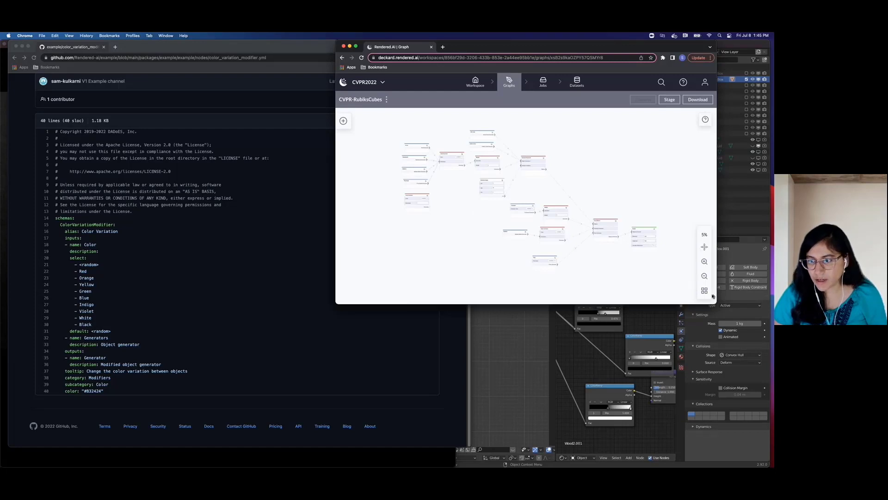
{"action": "left_click_drag", "start_coordinate": [336, 303], "coordinate": [382, 430]}
Step: Examine the Color Variation node and its connected generators in the graph at 50% zoom
{"action": "left_click", "coordinate": [704, 386]}
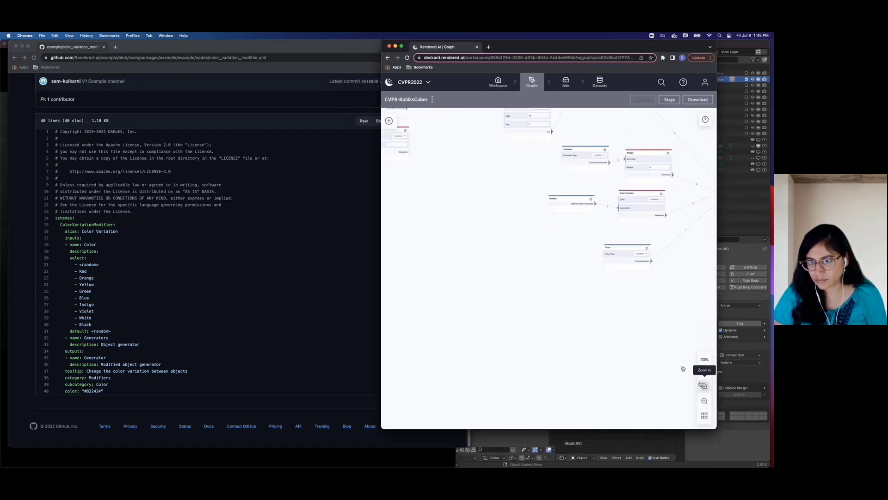
{"action": "scroll", "coordinate": [532, 284], "scroll_direction": "up", "scroll_amount": 3}
{"action": "left_click_drag", "start_coordinate": [561, 327], "coordinate": [564, 334]}
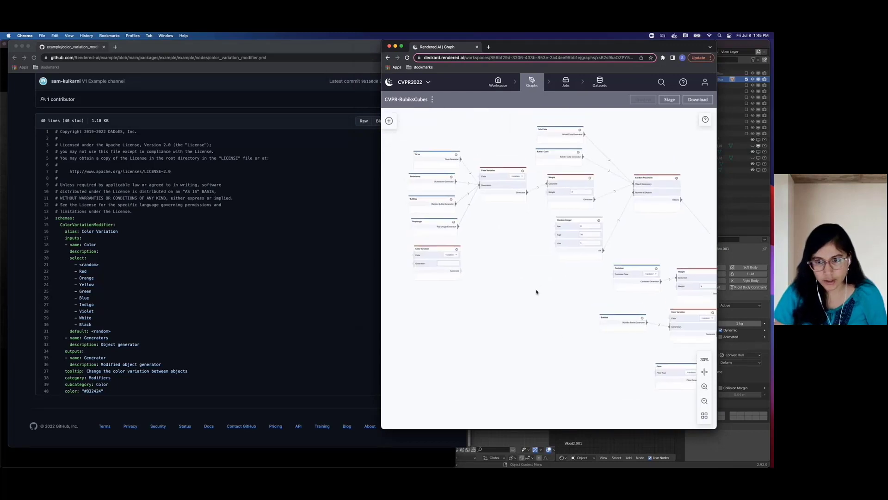
{"action": "scroll", "coordinate": [509, 252], "scroll_direction": "up", "scroll_amount": 3}
{"action": "scroll", "coordinate": [509, 252], "scroll_direction": "right", "scroll_amount": 2}
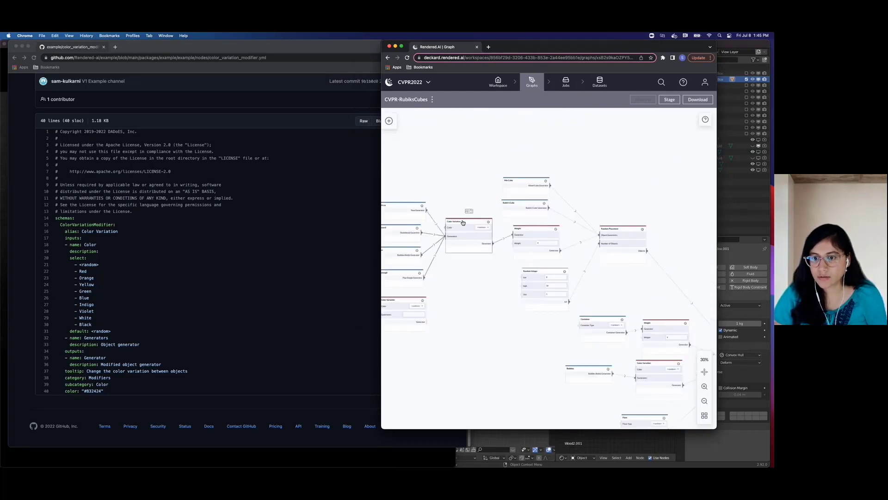
{"action": "left_click", "coordinate": [704, 386]}
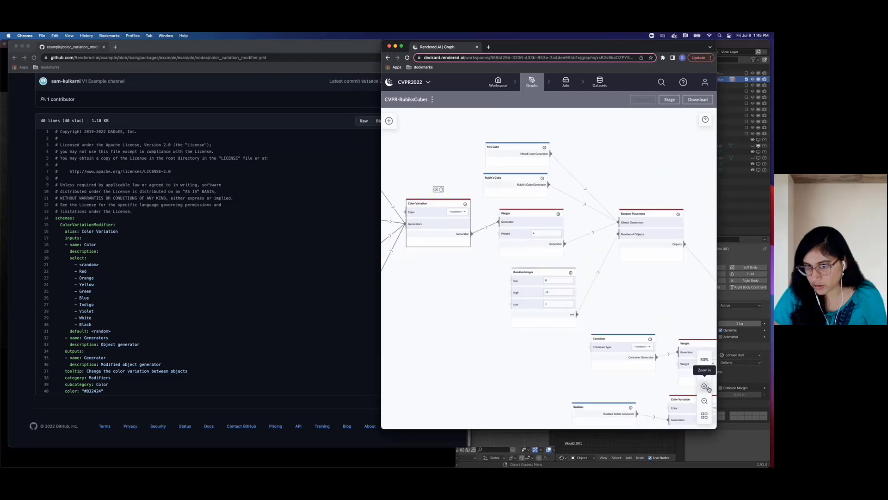
{"action": "scroll", "coordinate": [503, 344], "scroll_direction": "left", "scroll_amount": 3}
{"action": "scroll", "coordinate": [503, 344], "scroll_direction": "up", "scroll_amount": 1}
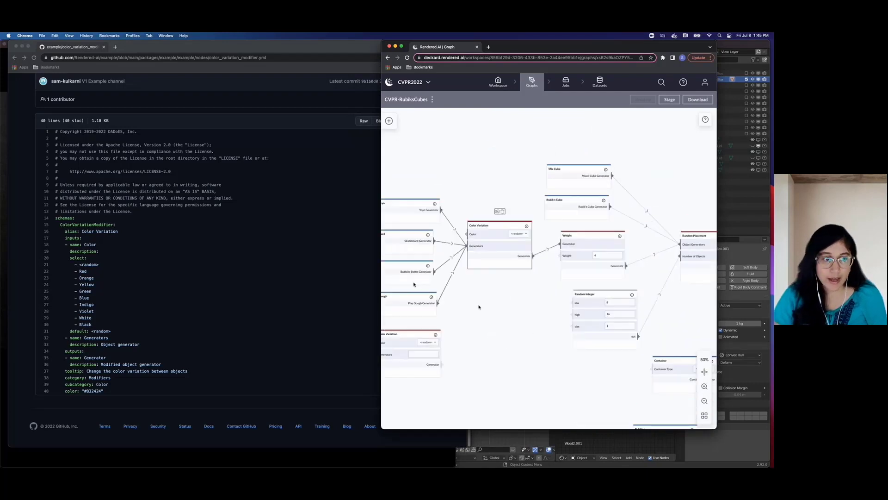
Step: Compare the select options in color_variation_modifier.yml with the Color choices of the graph's Color Variation node
{"action": "left_click", "coordinate": [118, 276]}
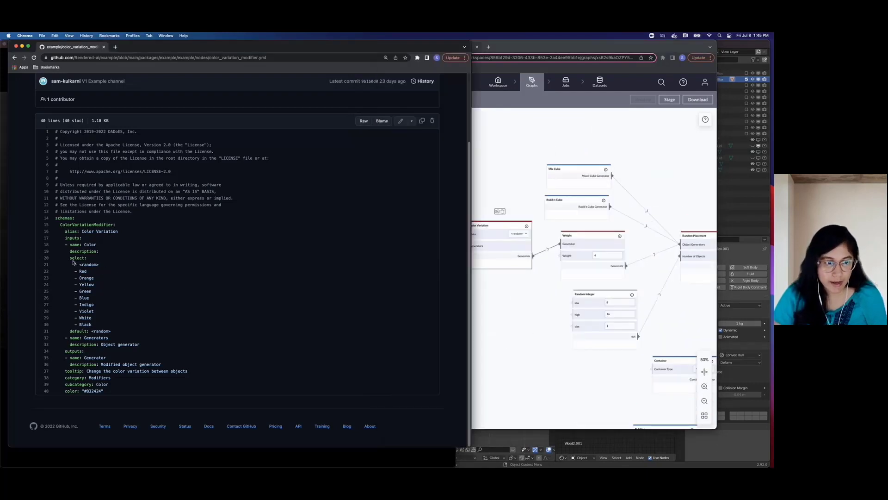
{"action": "left_click_drag", "start_coordinate": [73, 260], "coordinate": [123, 328]}
{"action": "left_click", "coordinate": [122, 328]}
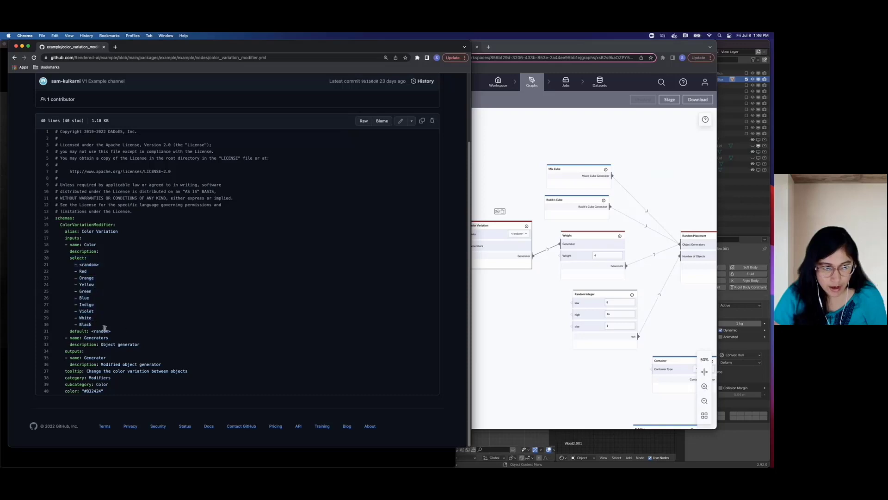
{"action": "left_click", "coordinate": [488, 339]}
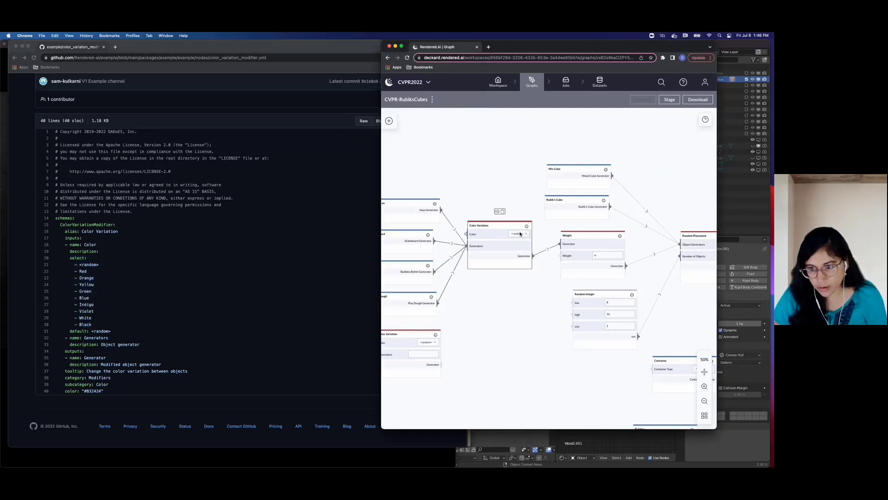
{"action": "left_click", "coordinate": [519, 234]}
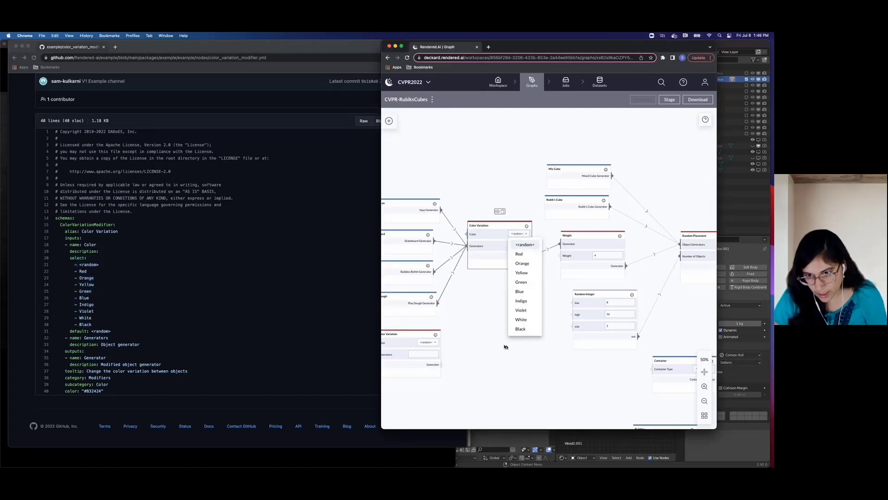
{"action": "left_click", "coordinate": [486, 311]}
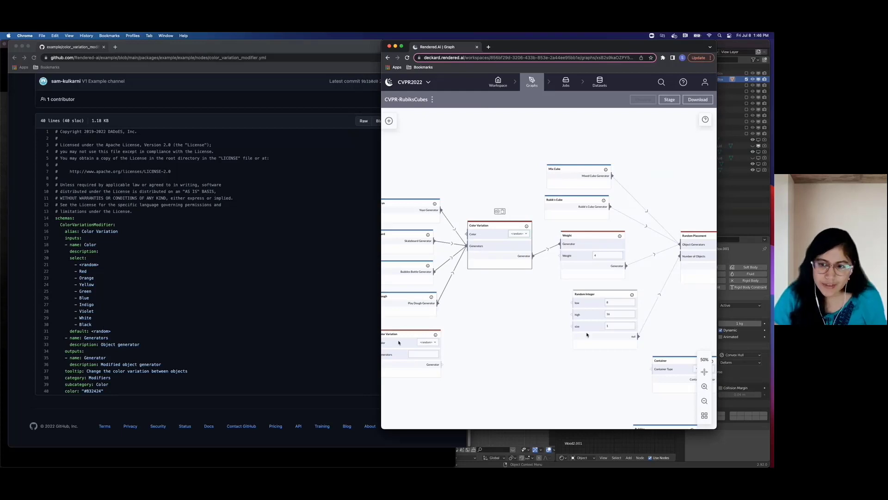
Step: Highlight the outputs section with the Generator name in color_variation_modifier.yml
{"action": "left_click", "coordinate": [82, 343]}
{"action": "left_click_drag", "start_coordinate": [65, 350], "coordinate": [111, 361]}
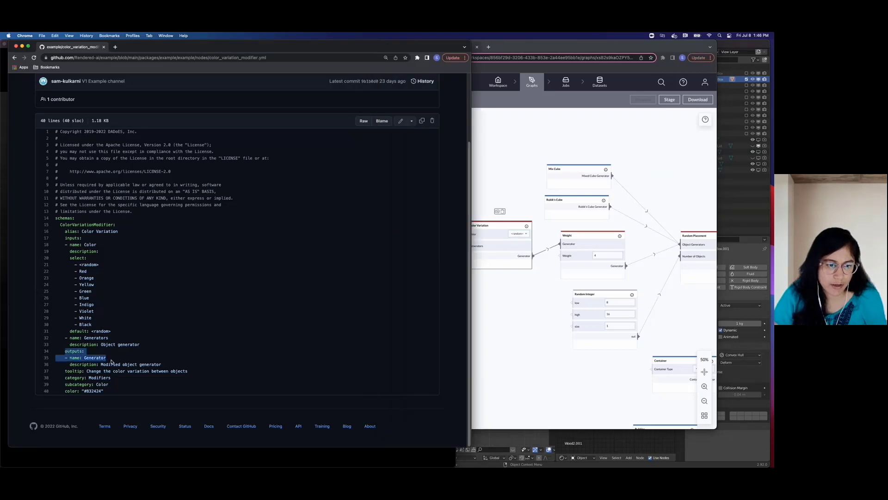
{"action": "left_click", "coordinate": [111, 361]}
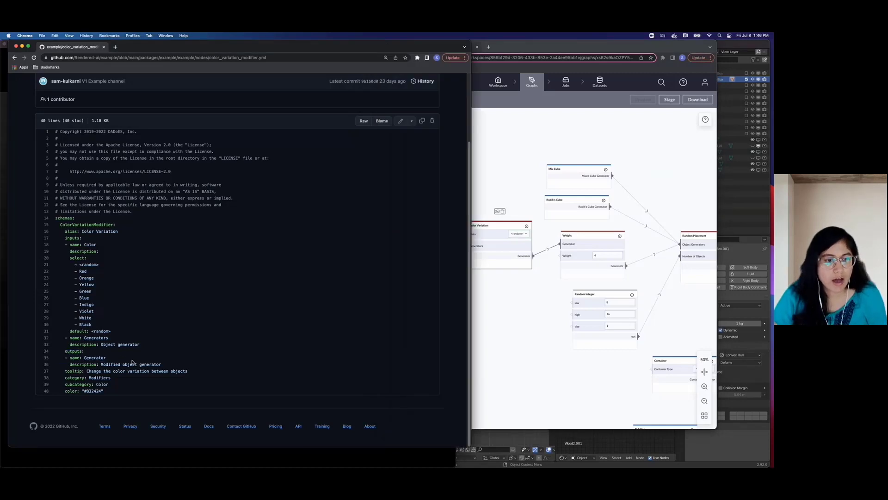
Step: Show the graph's available nodes and expand Modifiers and its Color subcategory to locate Color Variation
{"action": "left_click", "coordinate": [528, 394]}
{"action": "left_click", "coordinate": [391, 119]}
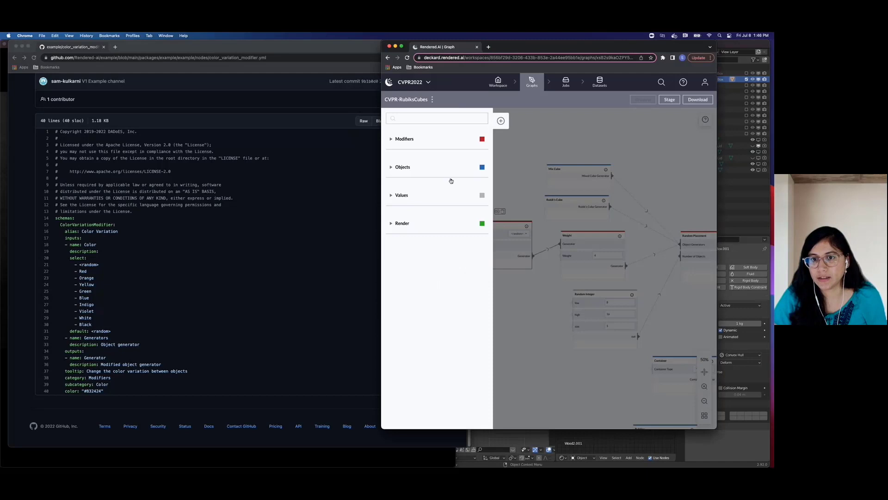
{"action": "left_click", "coordinate": [414, 139]}
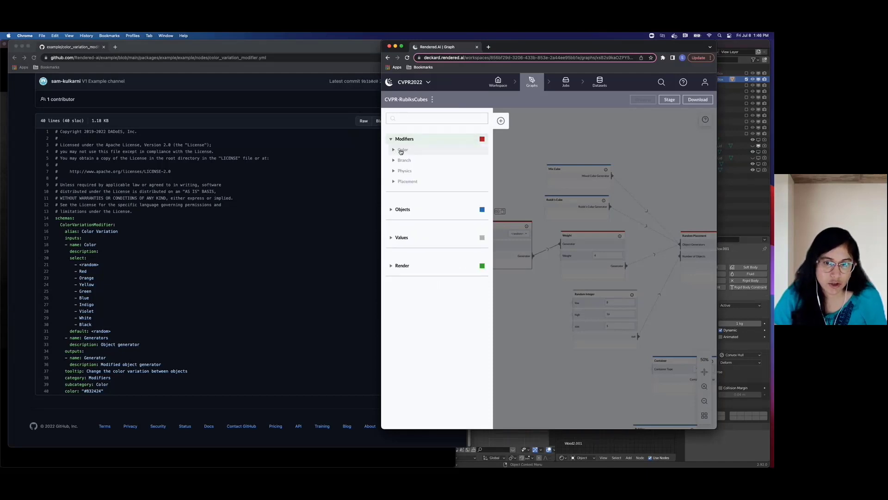
{"action": "left_click", "coordinate": [402, 150]}
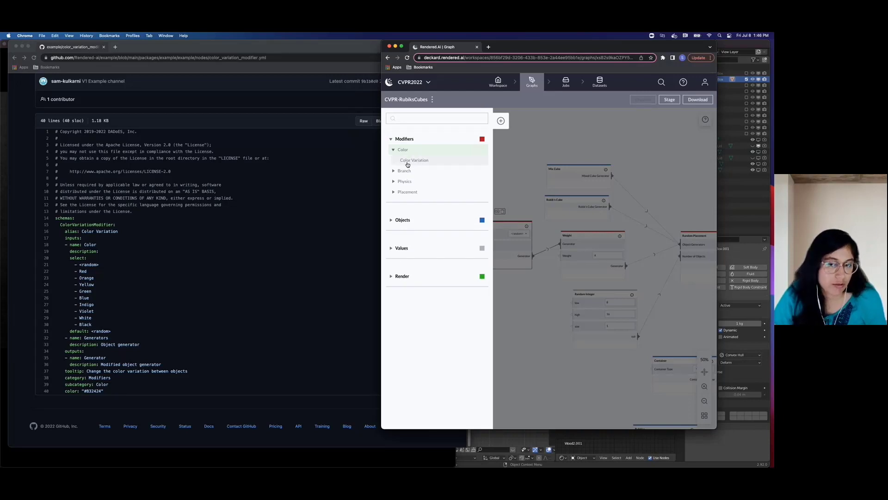
Step: Review color_variation_modifier.yml's category and tooltip lines, close the graph's node list, and display the Color Variation node's tooltip
{"action": "left_click", "coordinate": [244, 234]}
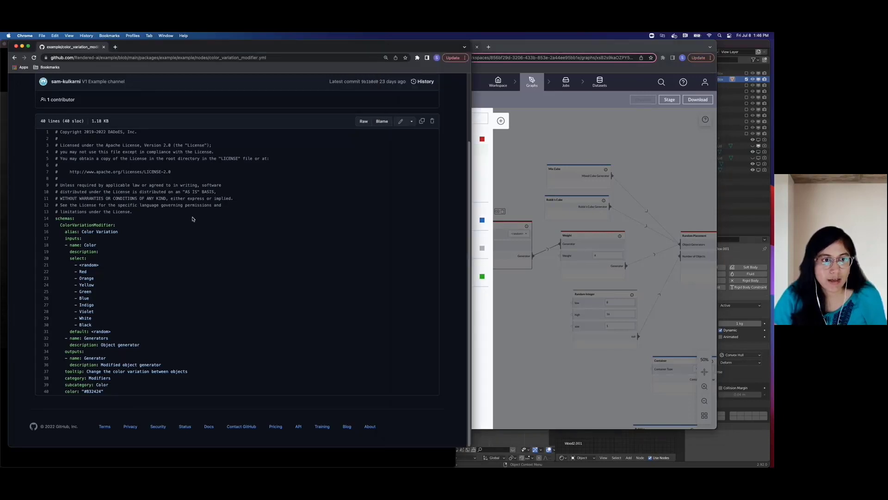
{"action": "scroll", "coordinate": [187, 220], "scroll_direction": "up", "scroll_amount": 2}
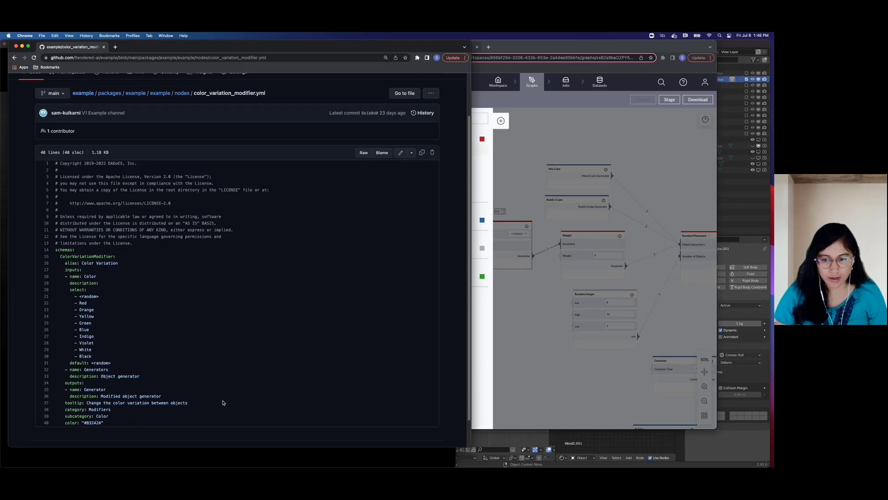
{"action": "left_click", "coordinate": [524, 317]}
{"action": "left_click", "coordinate": [523, 317]}
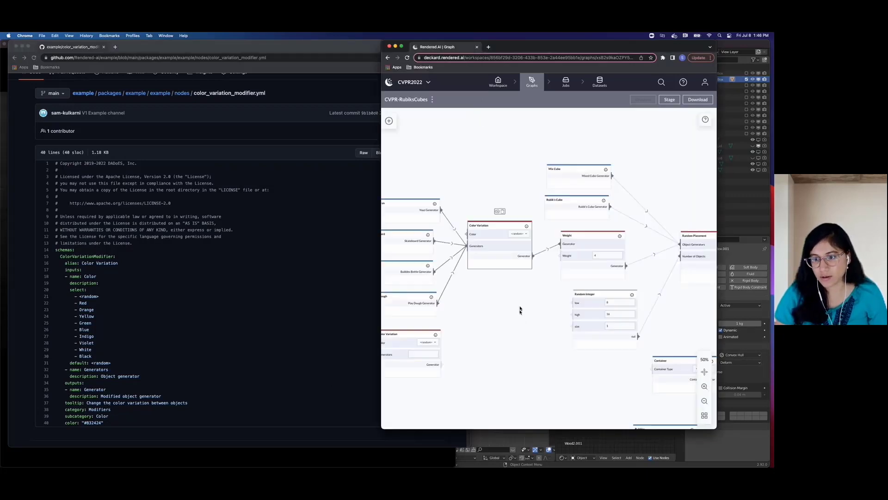
{"action": "mouse_move", "coordinate": [528, 228]}
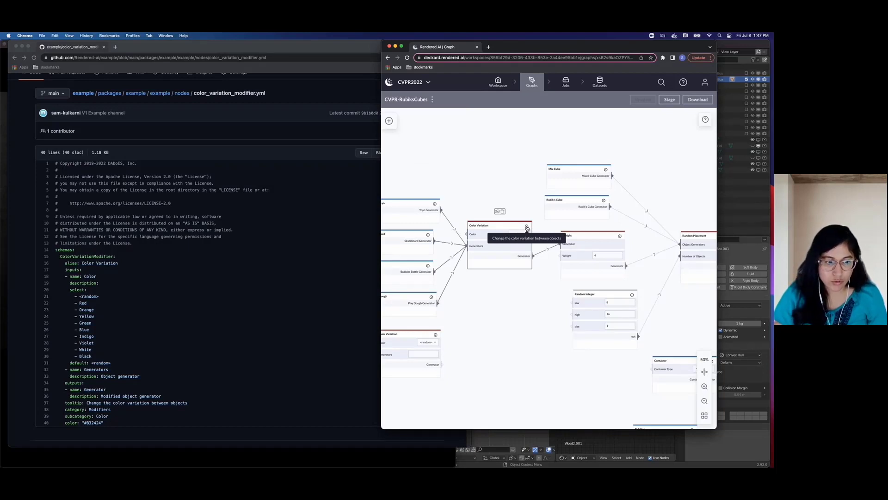
Step: Highlight the tooltip line in color_variation_modifier.yml
{"action": "left_click", "coordinate": [60, 403]}
{"action": "left_click_drag", "start_coordinate": [64, 403], "coordinate": [193, 403]}
{"action": "left_click", "coordinate": [195, 404]}
Step: Go back through the nodes folder to the example repository root and open default.yml from the mappings folder
{"action": "scroll", "coordinate": [215, 385], "scroll_direction": "up", "scroll_amount": 2}
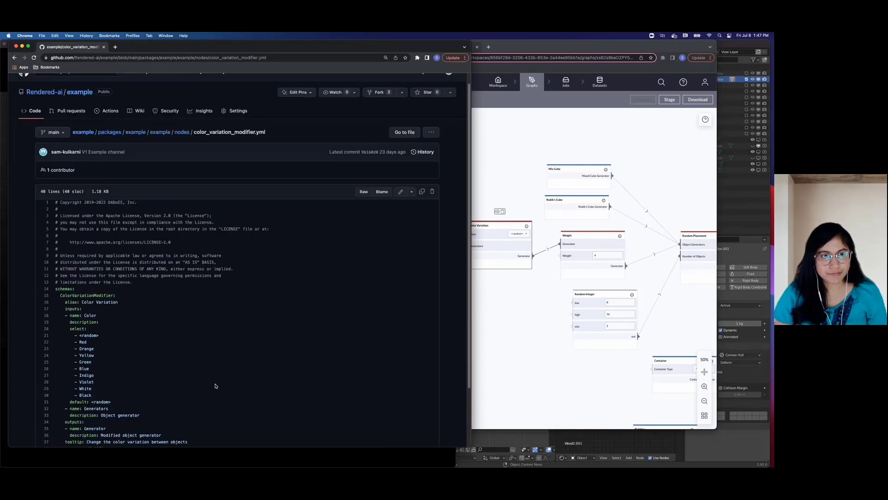
{"action": "left_click", "coordinate": [181, 132]}
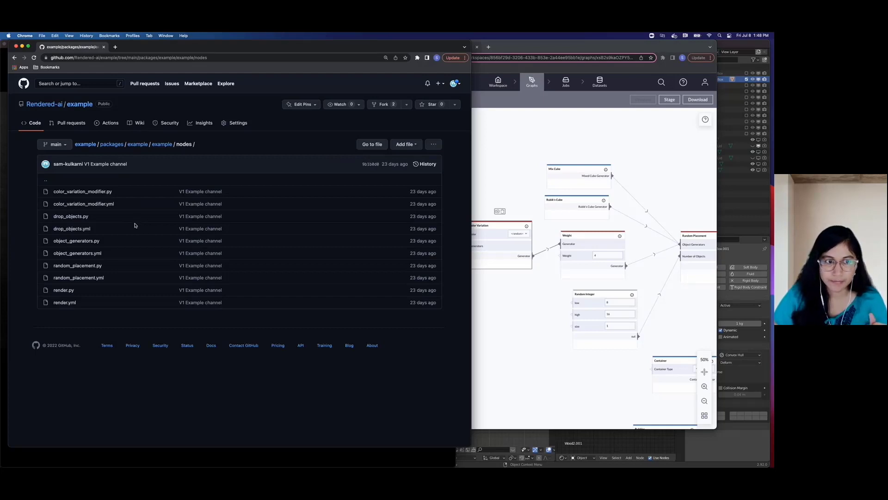
{"action": "left_click", "coordinate": [85, 146]}
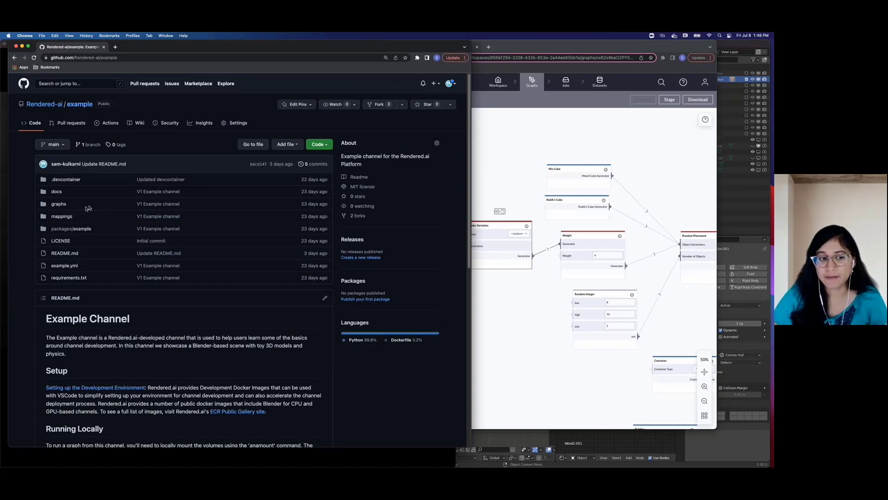
{"action": "left_click", "coordinate": [62, 216]}
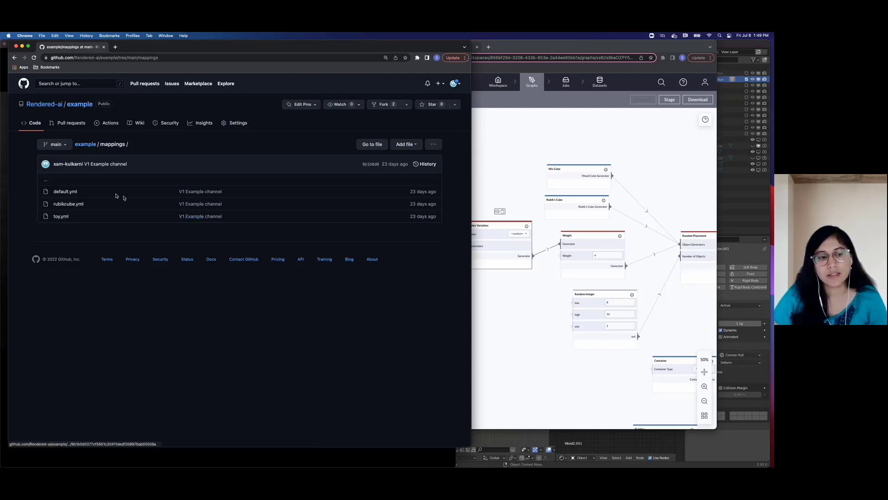
{"action": "left_click", "coordinate": [65, 191]}
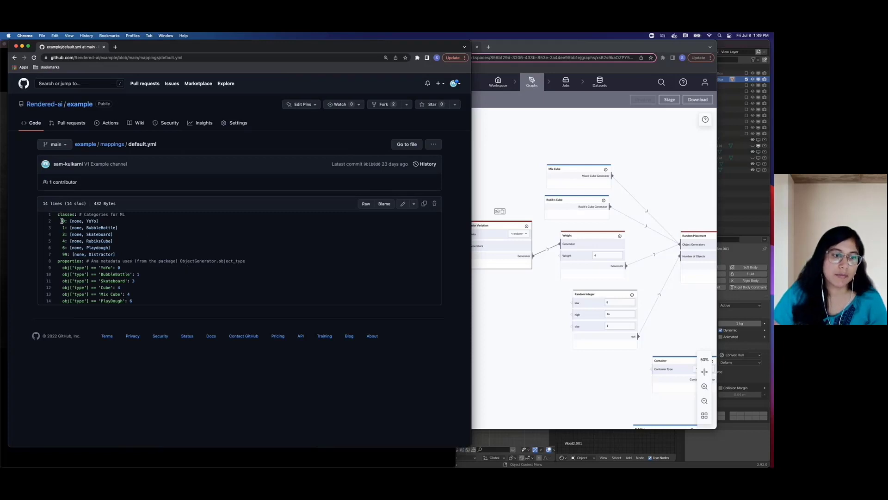
Step: Review the structure of default.yml, highlighting the properties key, the RubiksCube class line and the Distractor class name
{"action": "double_click", "coordinate": [60, 261]}
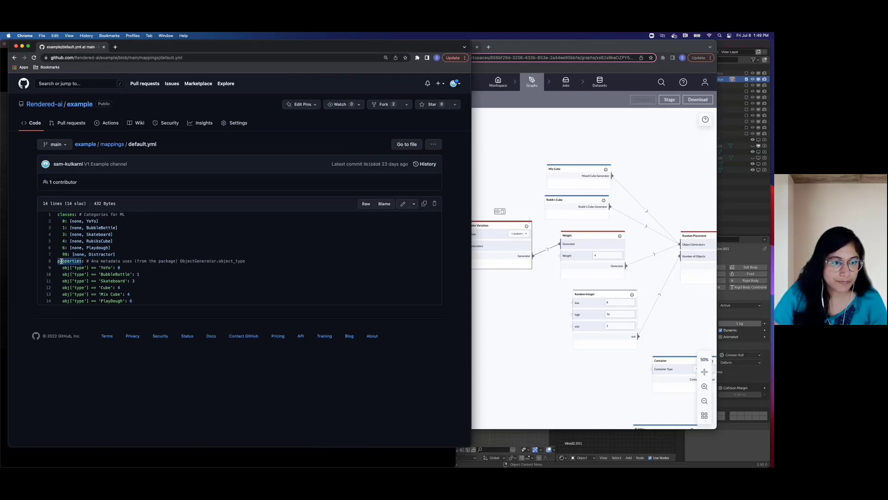
{"action": "left_click", "coordinate": [70, 226]}
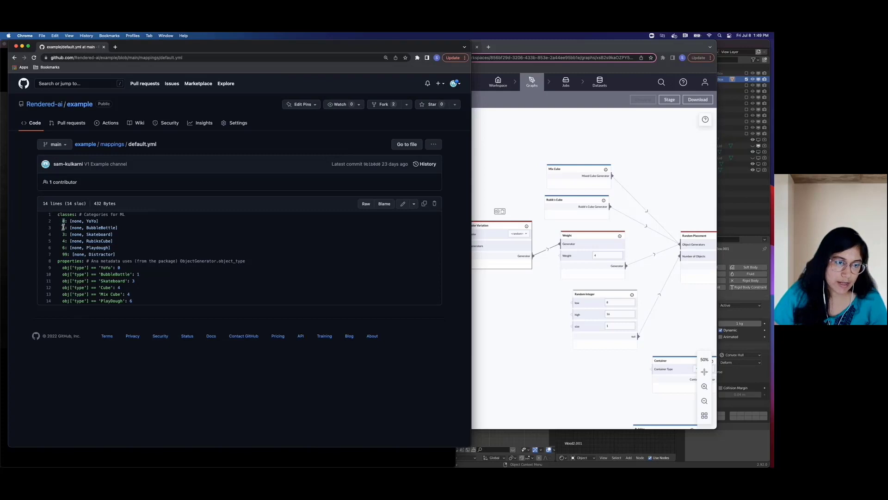
{"action": "left_click_drag", "start_coordinate": [63, 241], "coordinate": [63, 252]}
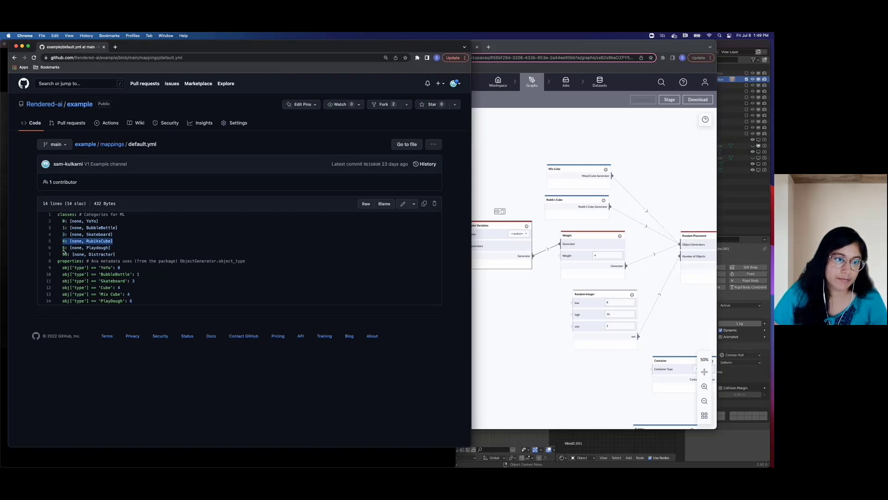
{"action": "left_click", "coordinate": [63, 225]}
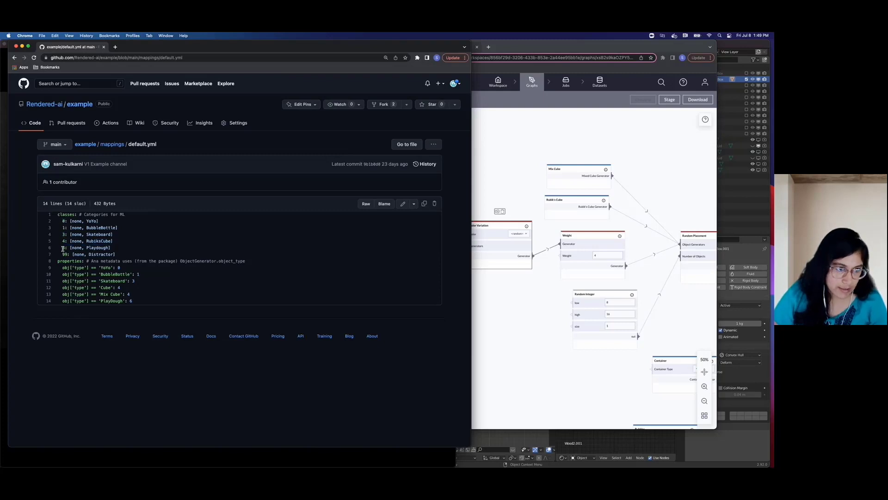
{"action": "double_click", "coordinate": [102, 255]}
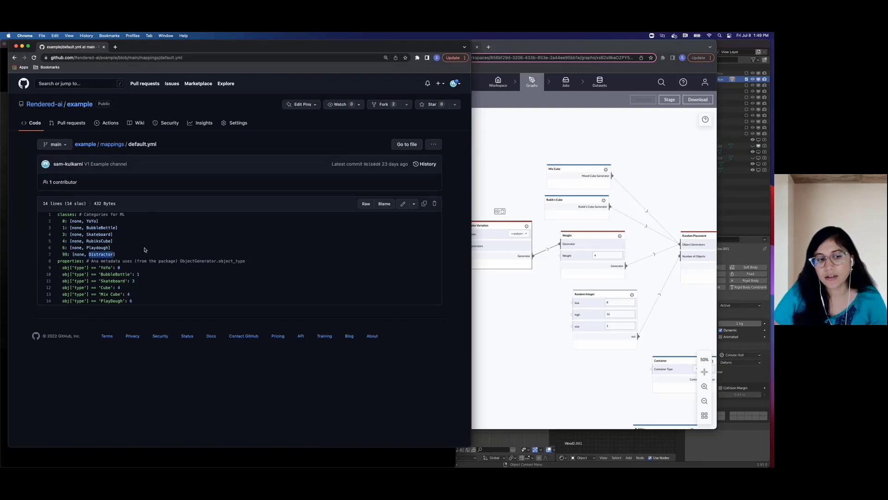
Step: Compare the object type properties in default.yml with their classes, pointing out the YoYo and Cube mappings and the RubiksCube class
{"action": "double_click", "coordinate": [120, 267]}
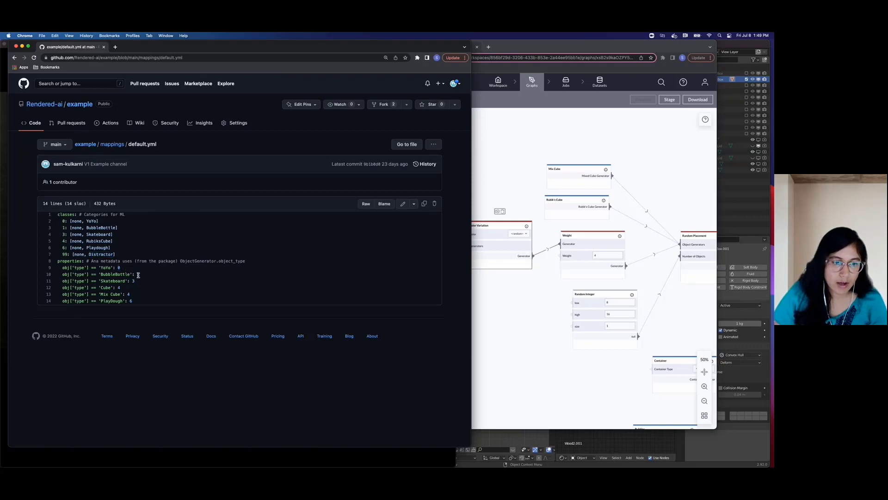
{"action": "double_click", "coordinate": [118, 287]}
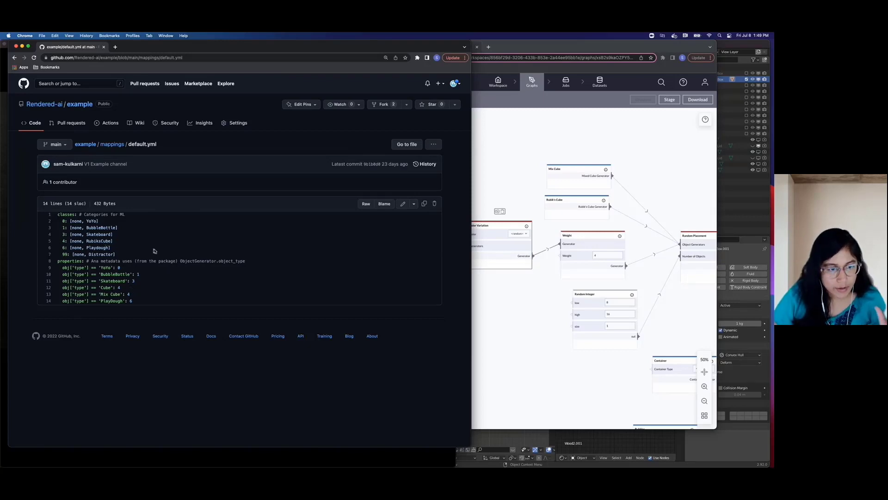
{"action": "double_click", "coordinate": [98, 241]}
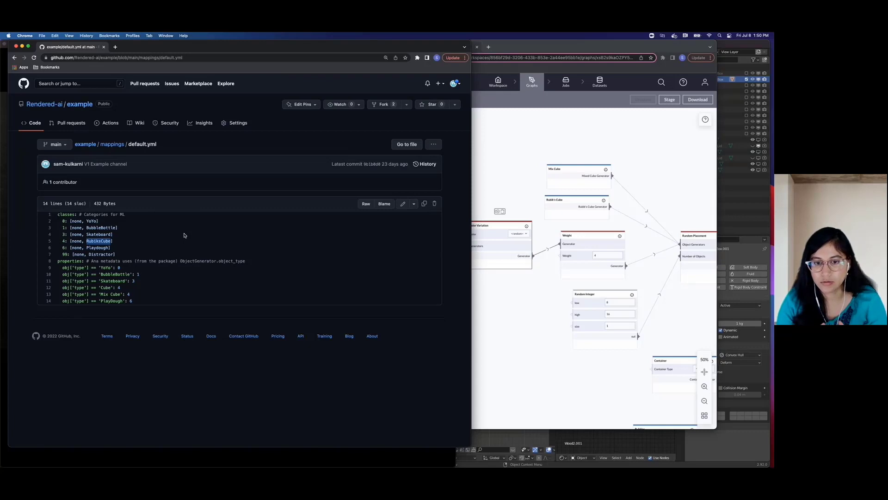
{"action": "left_click", "coordinate": [106, 291]}
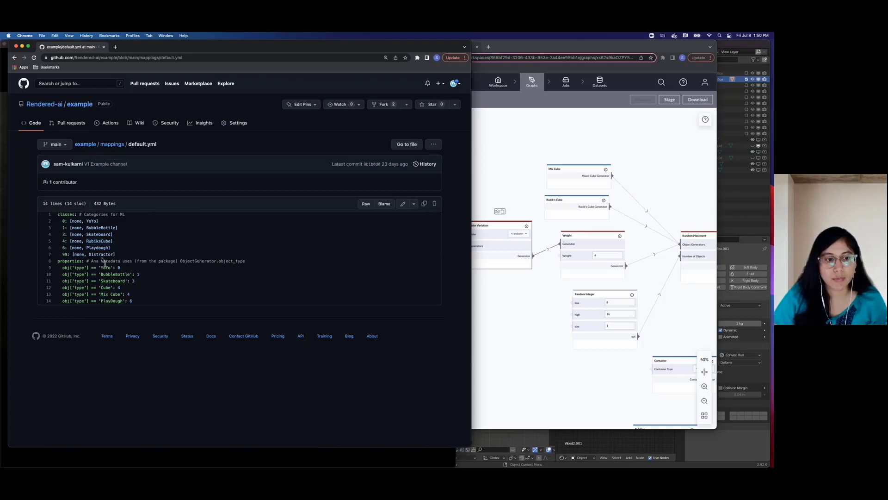
{"action": "double_click", "coordinate": [99, 241]}
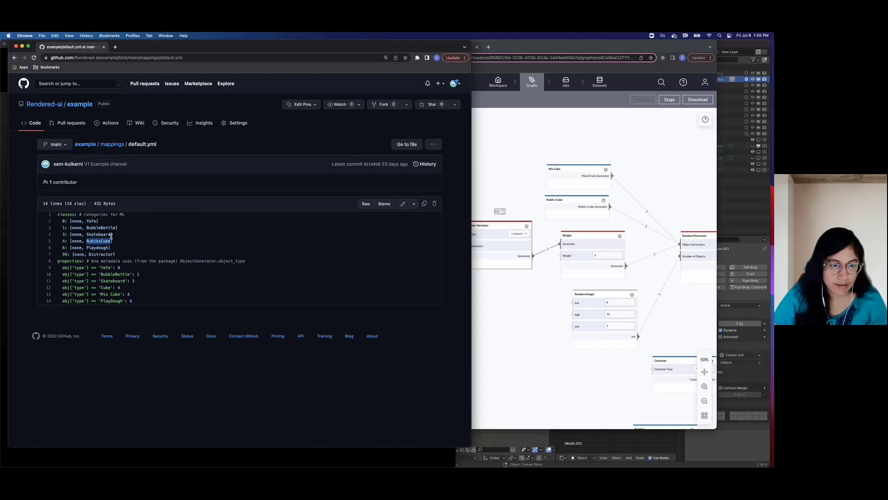
Step: Open rubikcube.yml from the mappings folder and highlight its RubikCube and Distractor class entries
{"action": "left_click", "coordinate": [116, 146]}
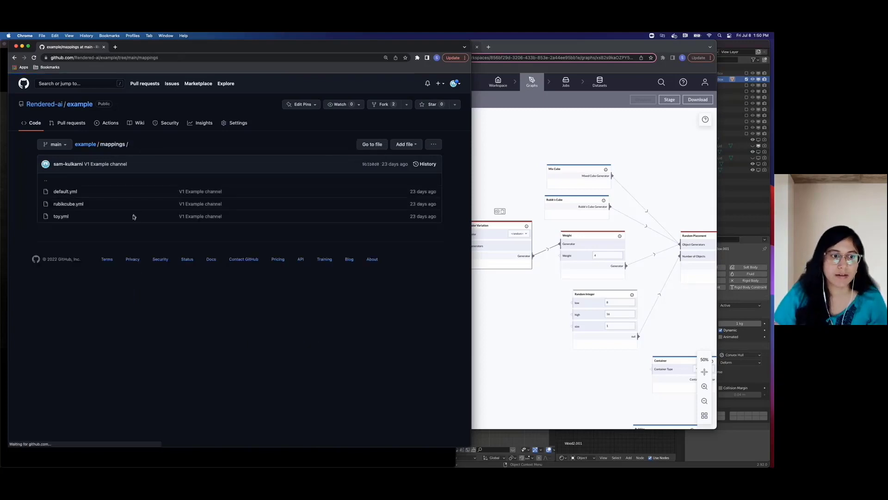
{"action": "left_click", "coordinate": [67, 204]}
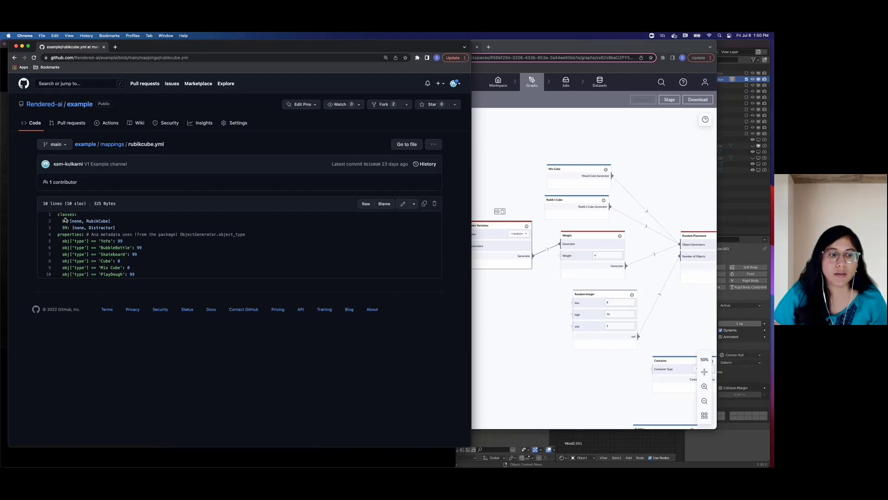
{"action": "left_click_drag", "start_coordinate": [63, 221], "coordinate": [132, 229]}
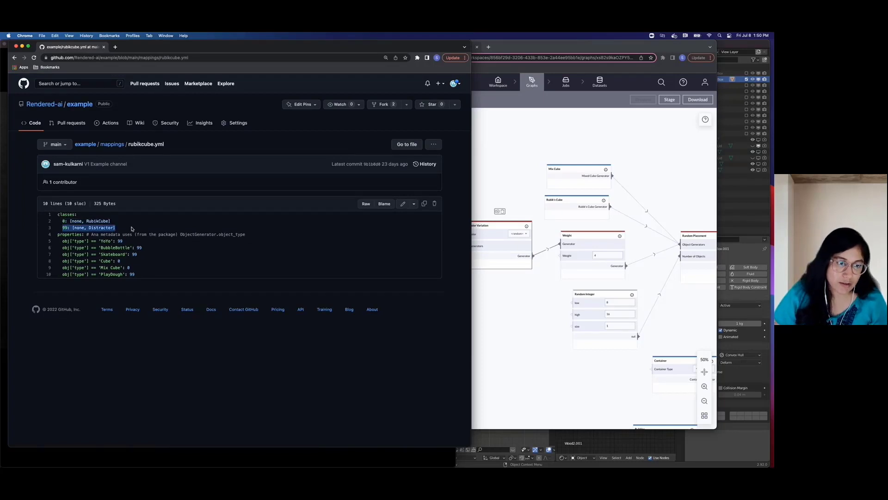
{"action": "left_click", "coordinate": [132, 229]}
Step: Highlight the class numbers of YoYo and BubbleBottle, plus the Cube and Mix Cube properties, in rubikcube.yml
{"action": "double_click", "coordinate": [120, 241]}
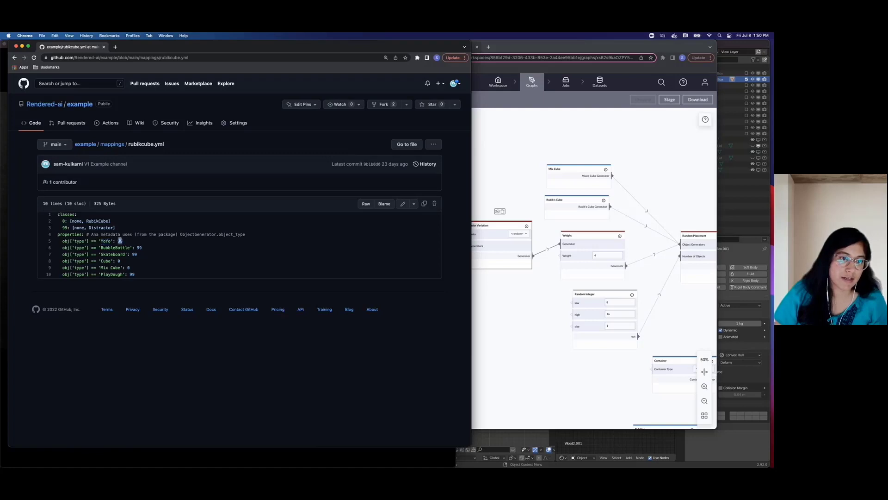
{"action": "double_click", "coordinate": [138, 248]}
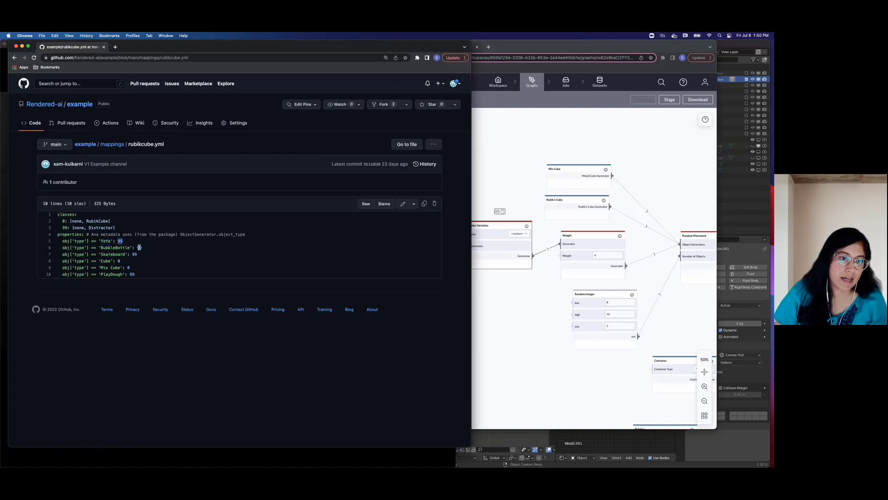
{"action": "left_click_drag", "start_coordinate": [101, 262], "coordinate": [104, 269]}
{"action": "left_click", "coordinate": [104, 270]}
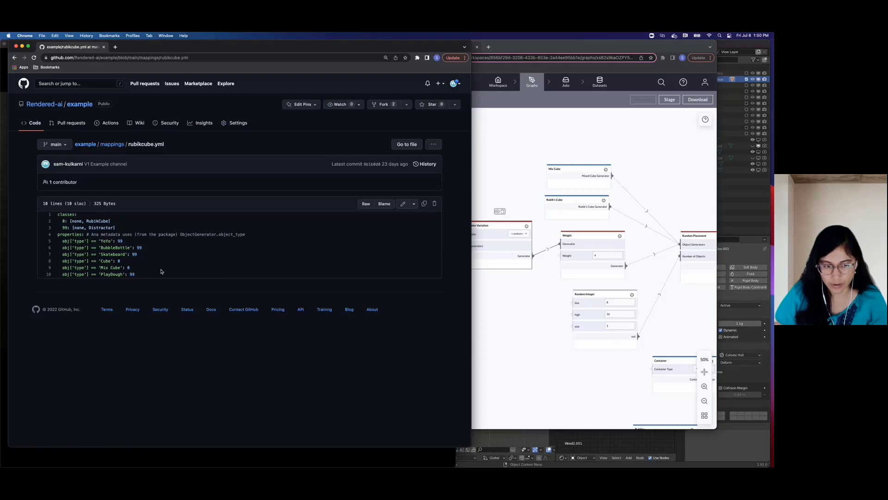
Step: Return to the repository's mappings folder, then display the CVPR-RubiksCubes dataset's details among the Rendered.ai datasets
{"action": "left_click", "coordinate": [112, 144]}
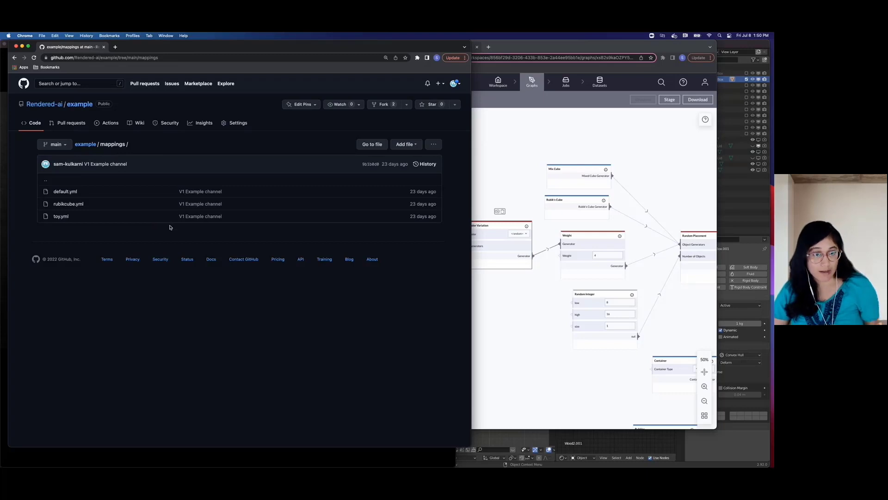
{"action": "left_click", "coordinate": [598, 112]}
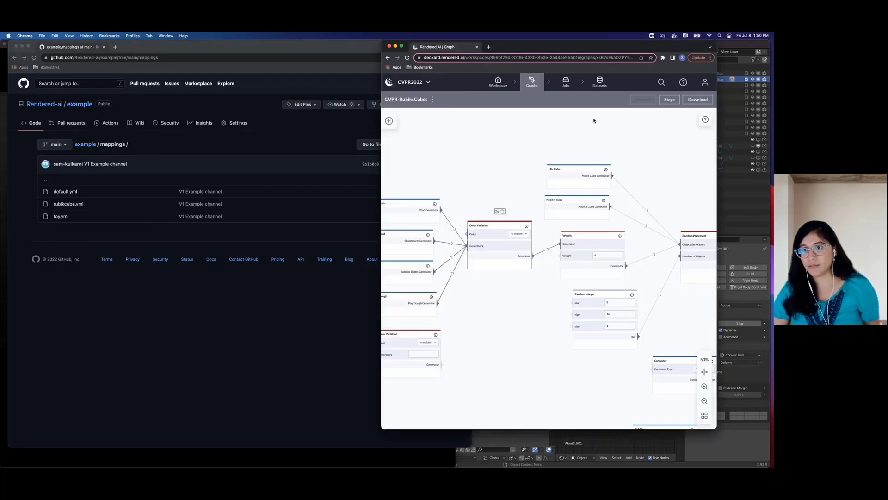
{"action": "left_click", "coordinate": [600, 82]}
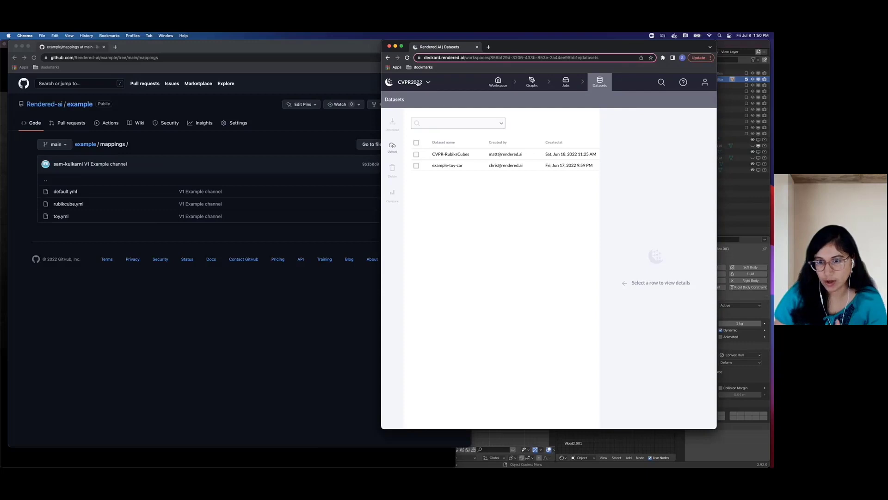
{"action": "left_click", "coordinate": [453, 155]}
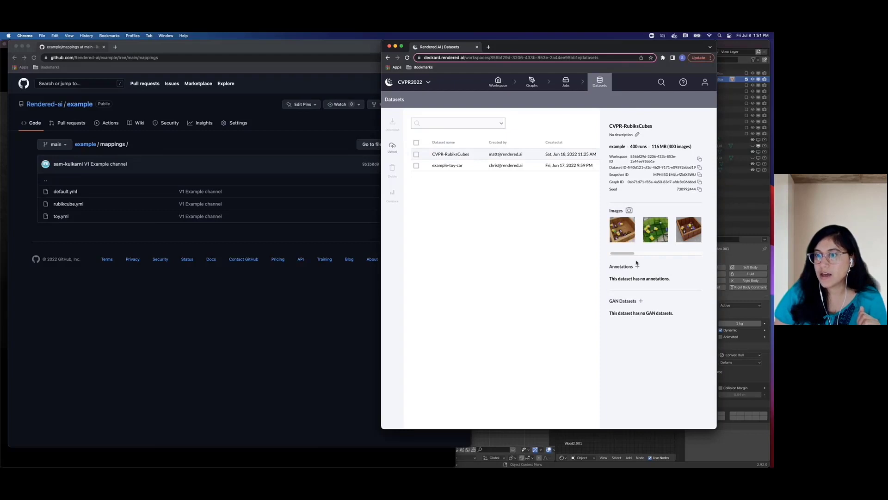
{"action": "mouse_move", "coordinate": [630, 253]}
{"action": "left_mouse_down"}
{"action": "mouse_move", "coordinate": [697, 254]}
{"action": "mouse_move", "coordinate": [620, 256]}
{"action": "left_mouse_up"}
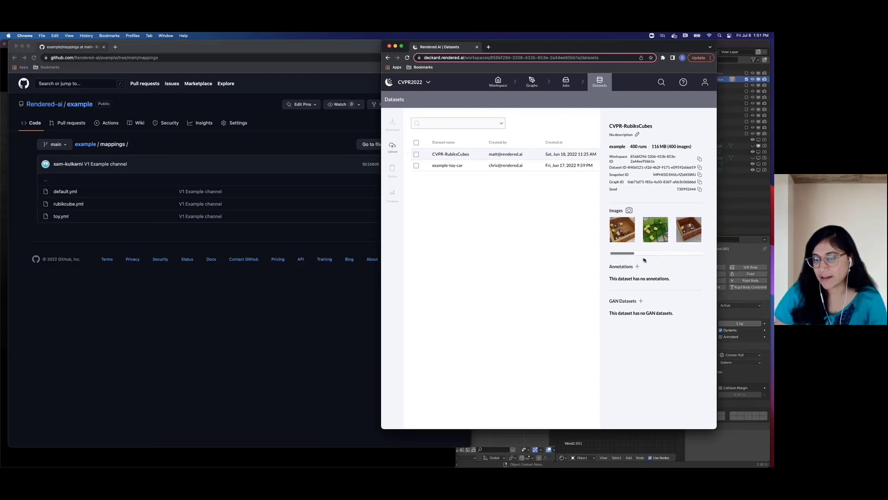
Step: Start a new annotation for the CVPR-RubiksCubes dataset, examine the available Format and Mapping options, and dismiss it without creating one
{"action": "left_click", "coordinate": [637, 267]}
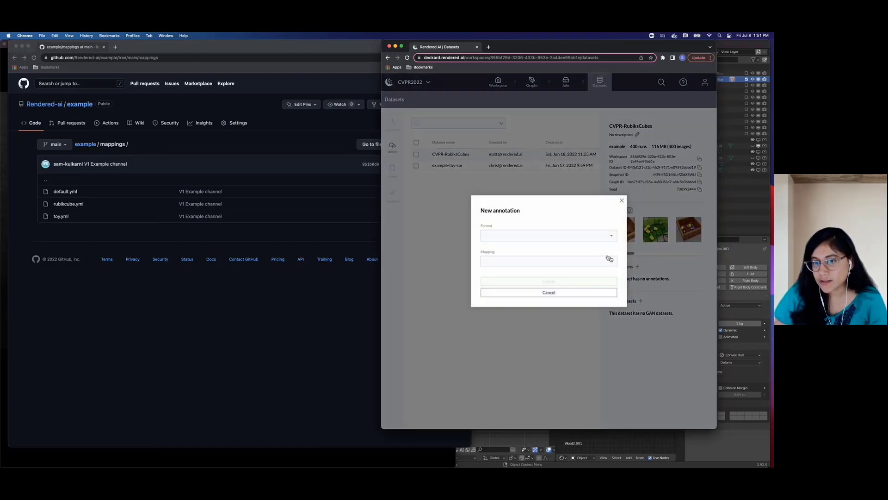
{"action": "left_click", "coordinate": [492, 237]}
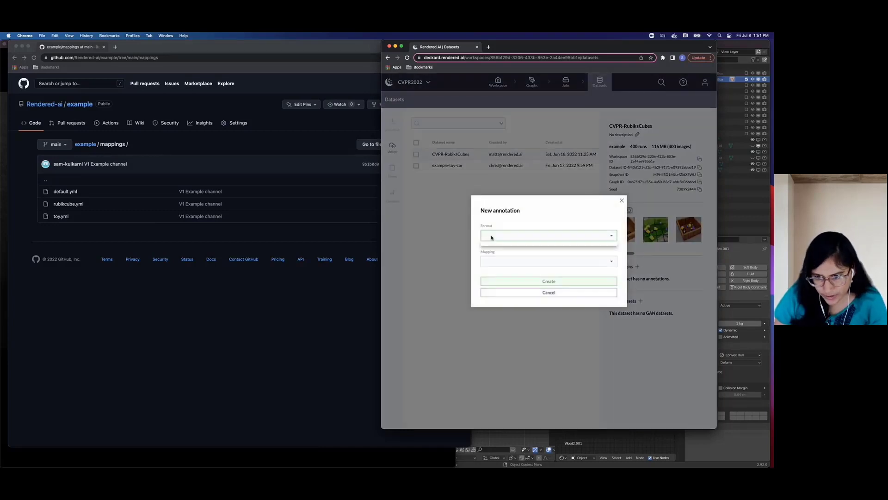
{"action": "left_click", "coordinate": [503, 236]}
{"action": "left_click", "coordinate": [525, 238]}
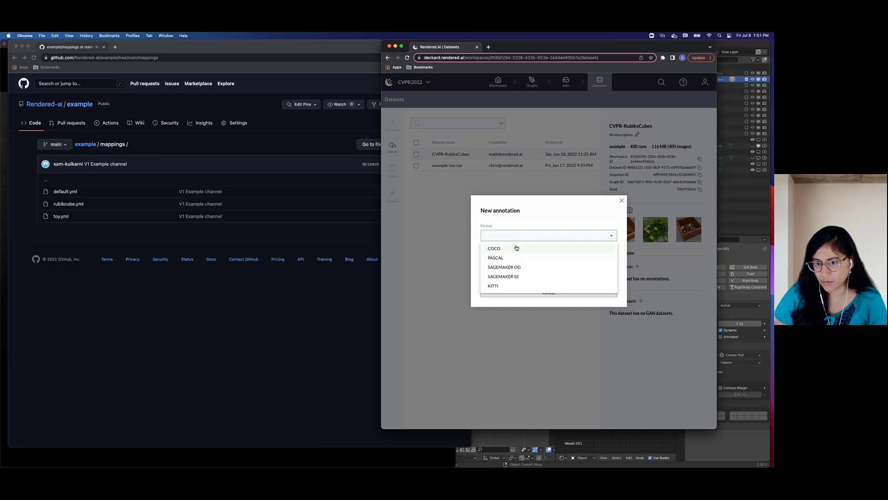
{"action": "left_click", "coordinate": [478, 262]}
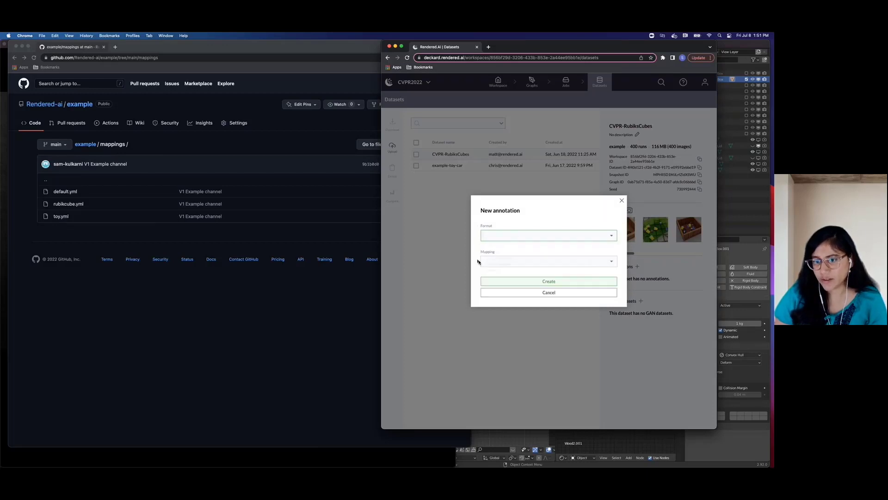
{"action": "left_click", "coordinate": [495, 261]}
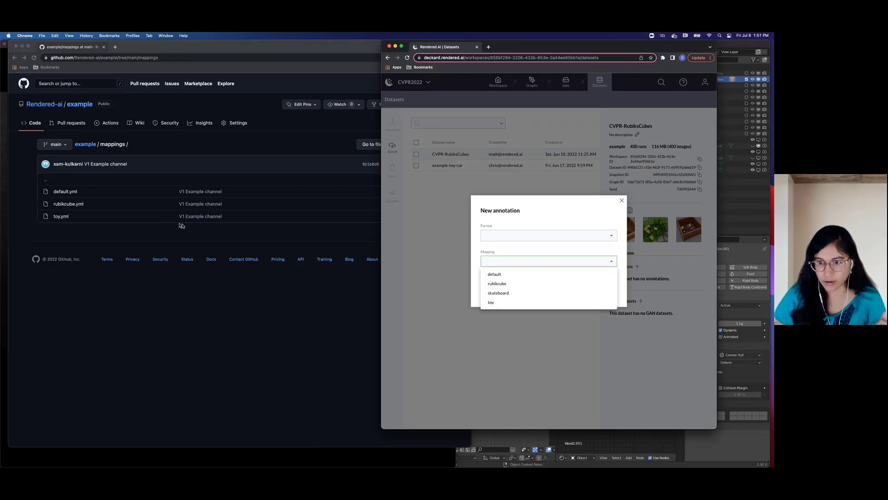
{"action": "left_click", "coordinate": [467, 273]}
{"action": "left_click", "coordinate": [465, 266]}
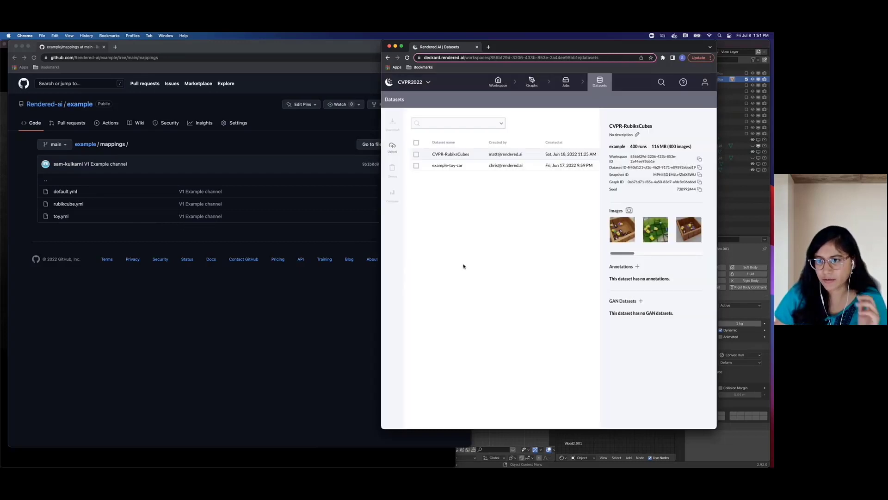
Step: Return GitHub to the example repository root, move its window aside, and advance the PowerPoint slide show to the "Demo with example channel" slide
{"action": "left_click", "coordinate": [65, 48]}
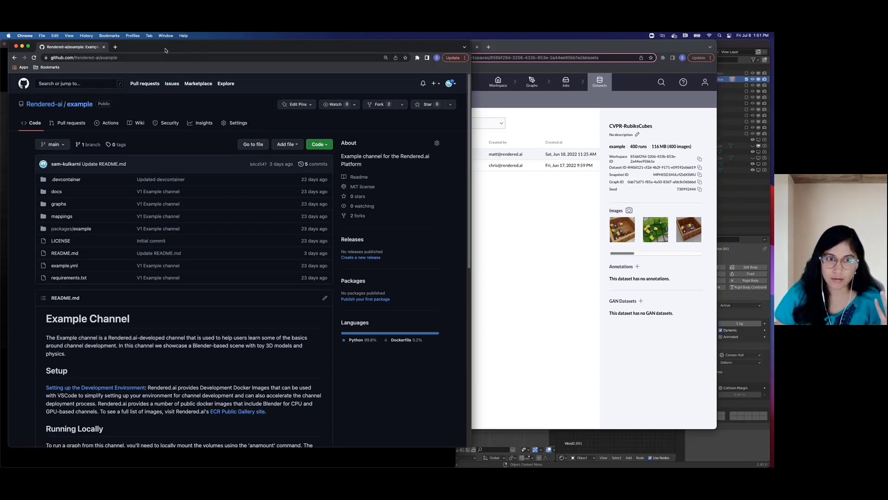
{"action": "left_click_drag", "start_coordinate": [208, 49], "coordinate": [442, 35]}
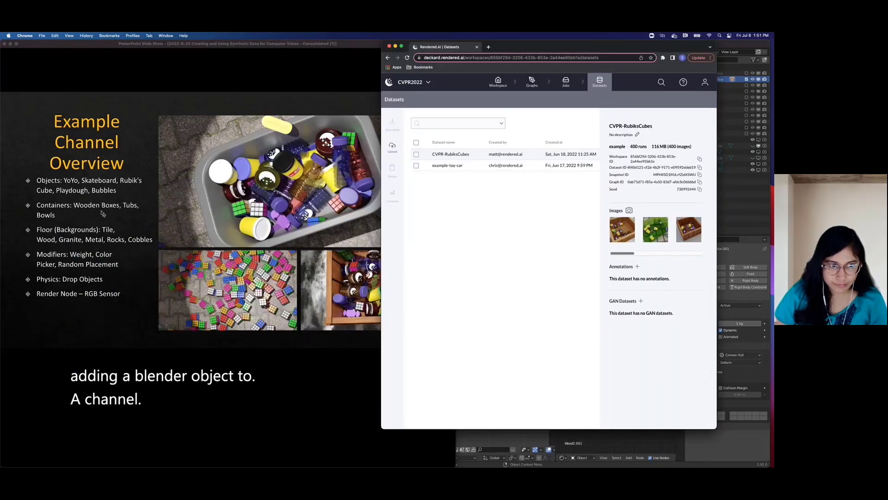
{"action": "left_click", "coordinate": [102, 213]}
{"action": "left_click", "coordinate": [167, 371]}
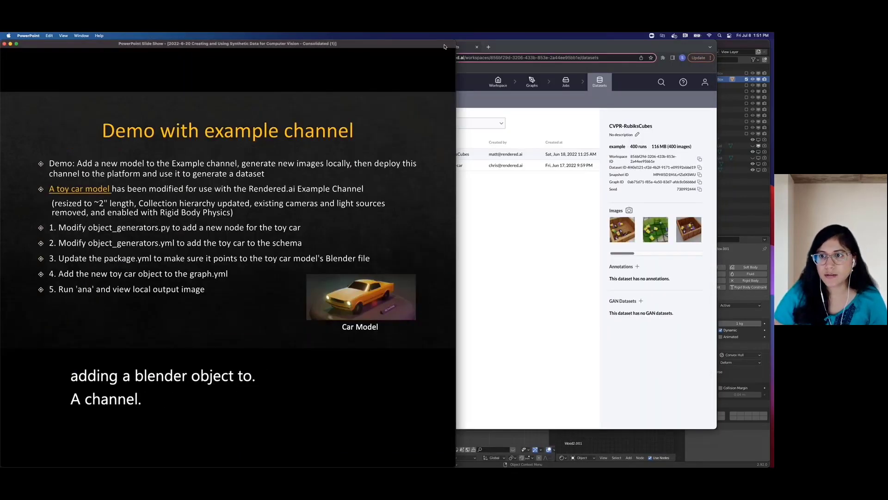
Step: Minimize the Chrome window and bring Blender's containers.blend window in front of the slide show
{"action": "double_click", "coordinate": [643, 49]}
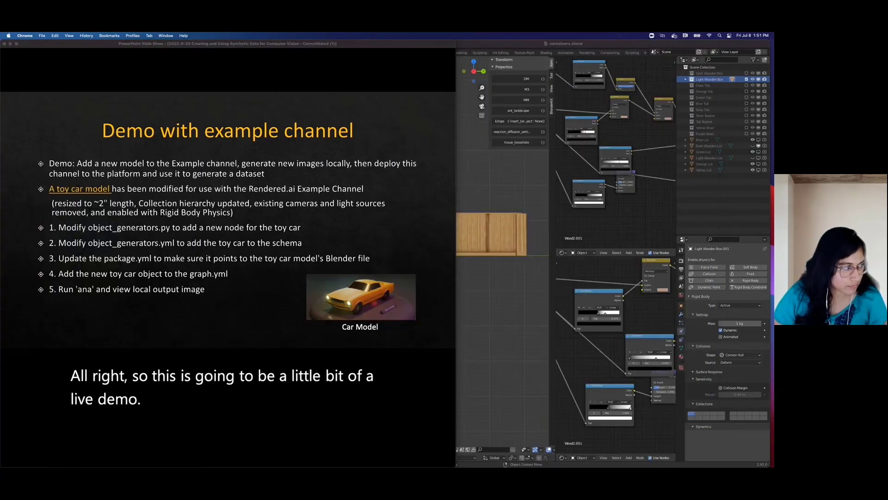
{"action": "left_click", "coordinate": [353, 50]}
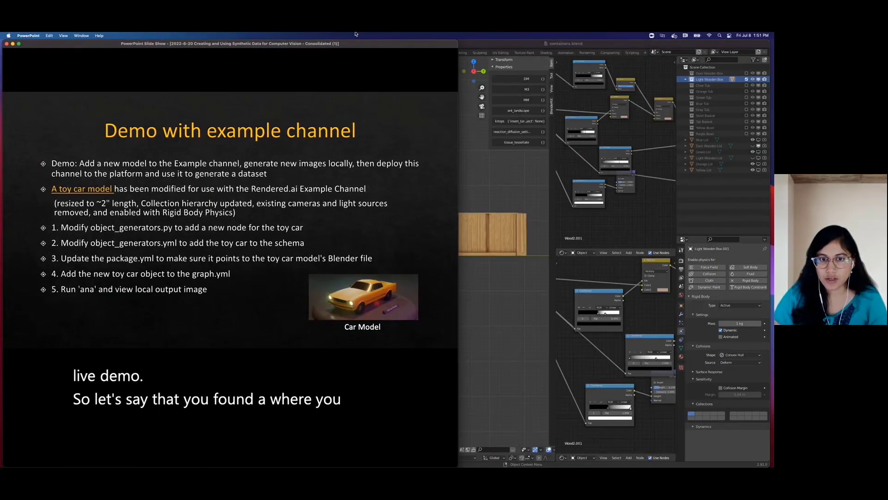
{"action": "key", "text": "super+Tab"}
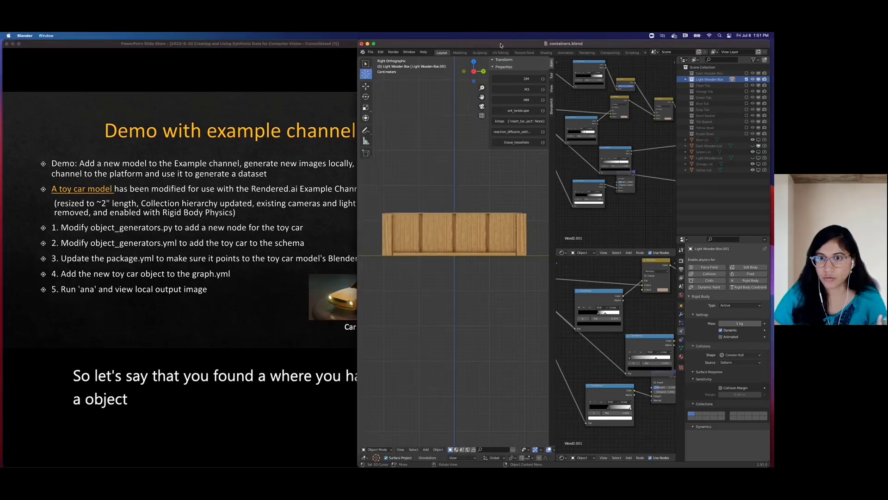
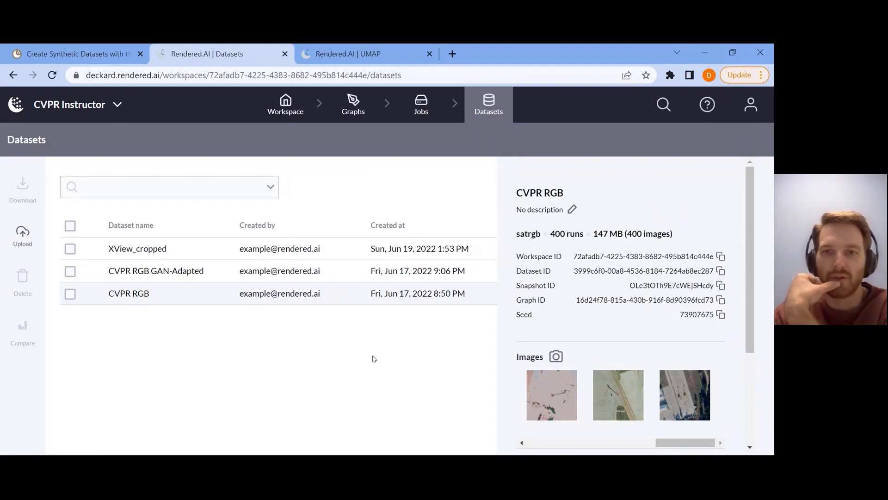
Step: View the last three enlarged preview images of the CVPR RGB dataset in Rendered.ai, and close the image viewer
{"action": "left_click", "coordinate": [556, 399]}
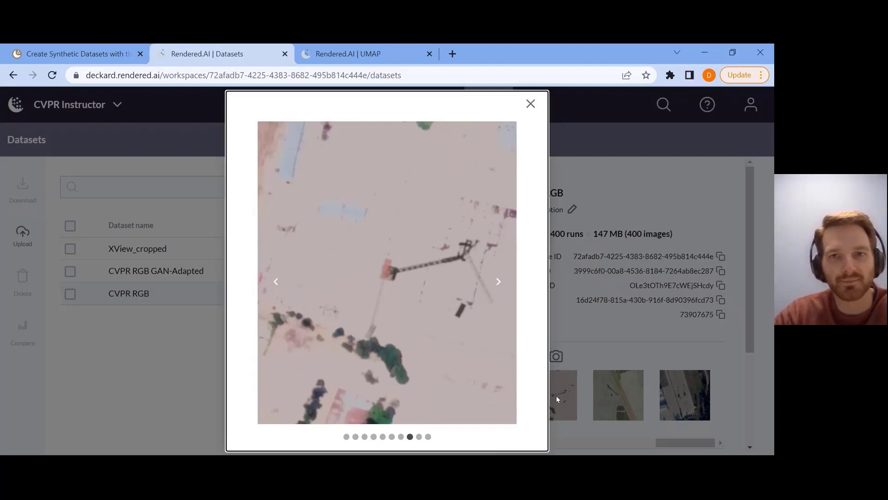
{"action": "left_click", "coordinate": [498, 283]}
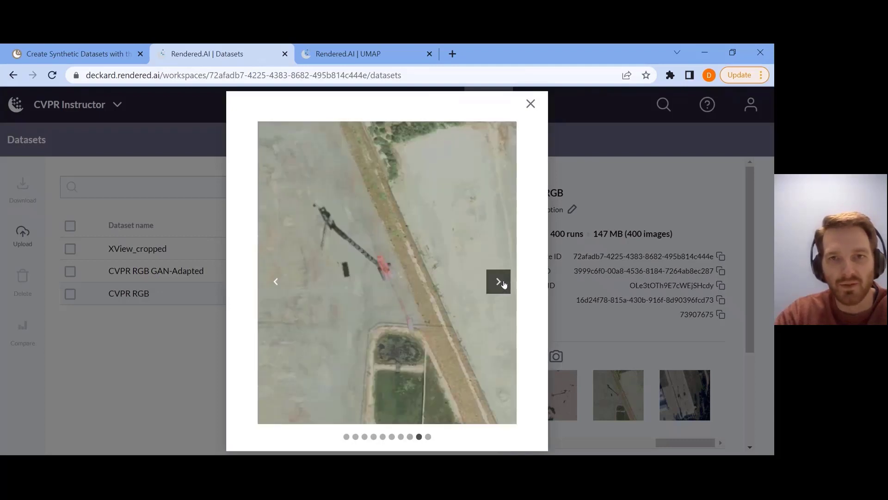
{"action": "left_click", "coordinate": [505, 284]}
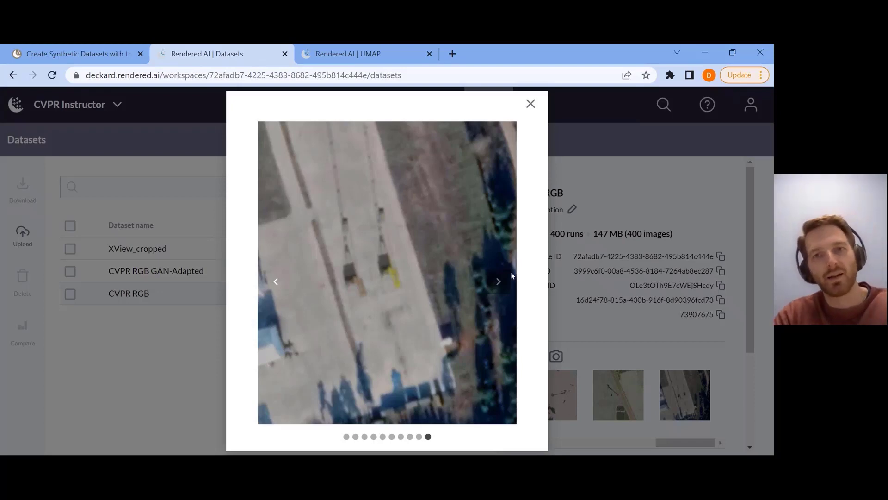
{"action": "left_click", "coordinate": [530, 105]}
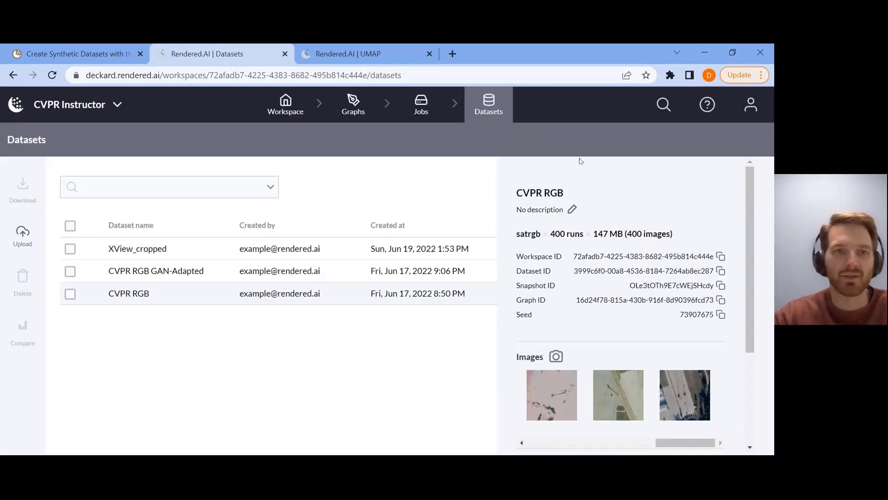
Step: Inspect the details of the XView_cropped, CVPR RGB GAN-Adapted and CVPR RGB datasets, including the GAN Datasets section of CVPR RGB
{"action": "left_click", "coordinate": [151, 249]}
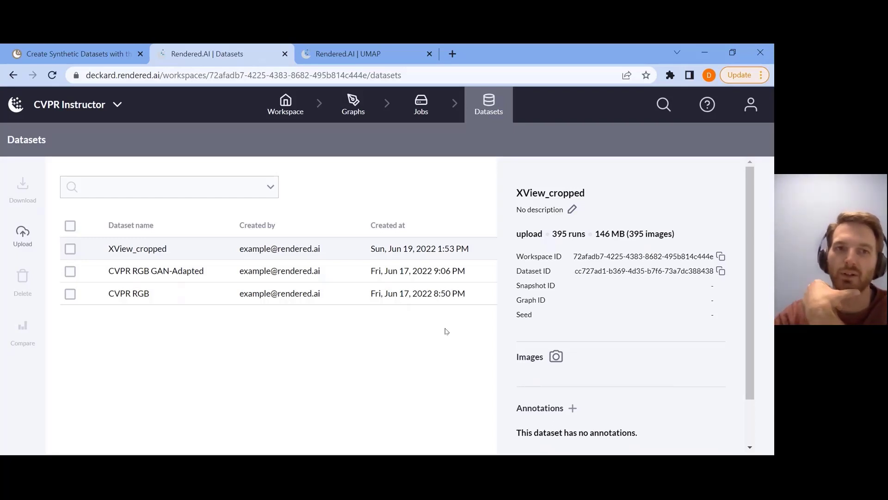
{"action": "left_click", "coordinate": [191, 274]}
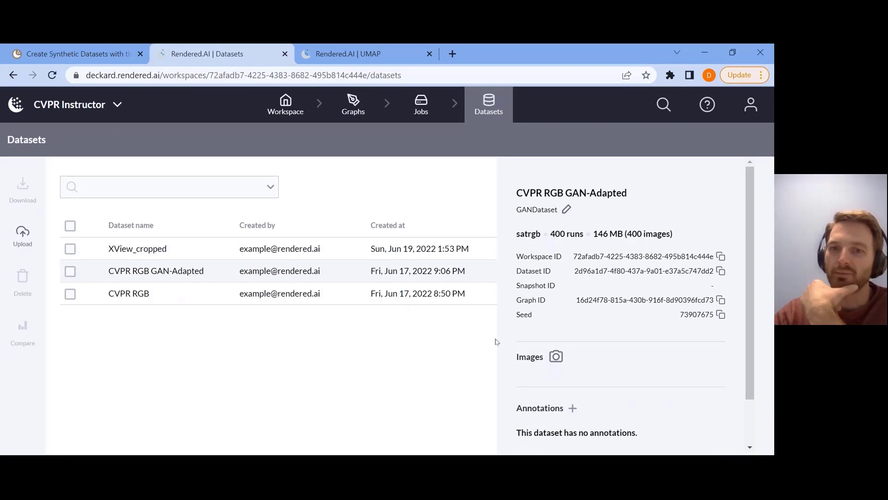
{"action": "scroll", "coordinate": [494, 343], "scroll_direction": "down", "scroll_amount": 1}
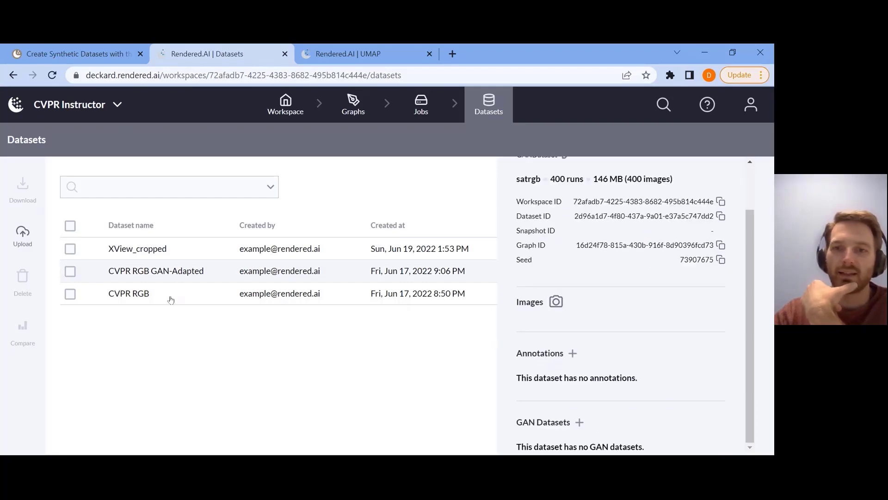
{"action": "left_click", "coordinate": [190, 303]}
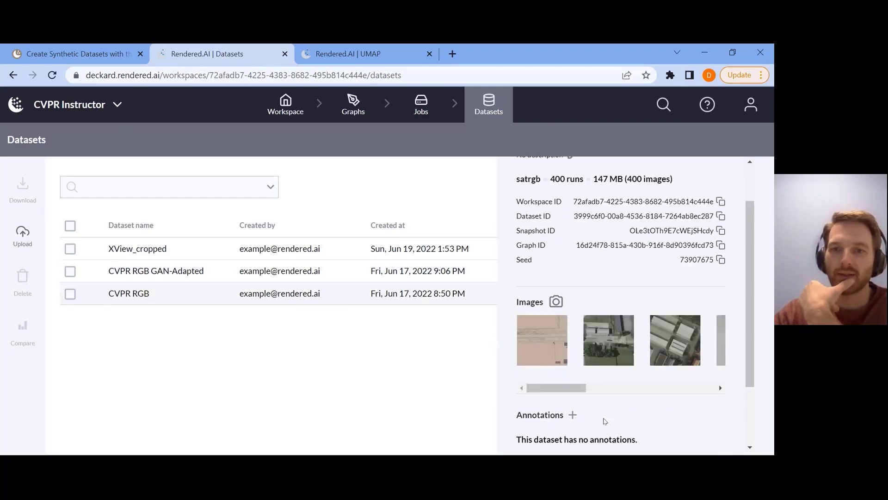
{"action": "scroll", "coordinate": [613, 419], "scroll_direction": "down", "scroll_amount": 2}
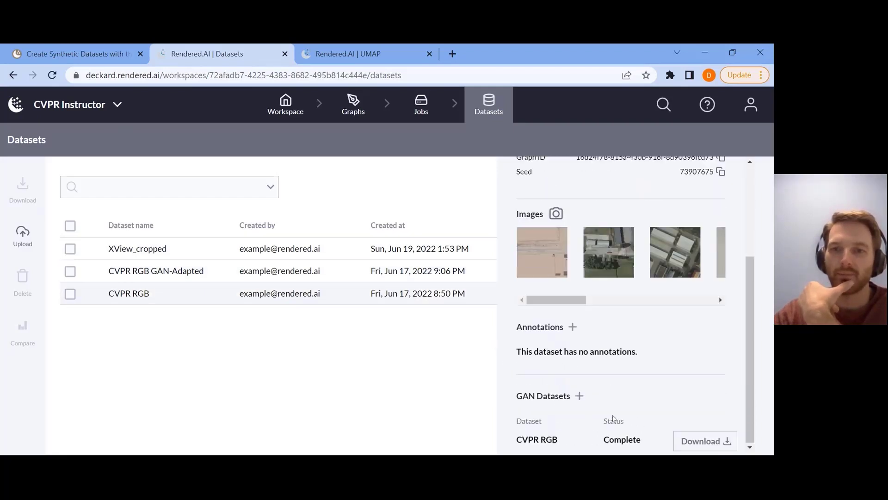
Step: Start a new GAN dataset for CVPR RGB, examine the available Model options, and dismiss it without creating one
{"action": "left_click", "coordinate": [581, 396]}
{"action": "left_click", "coordinate": [514, 268]}
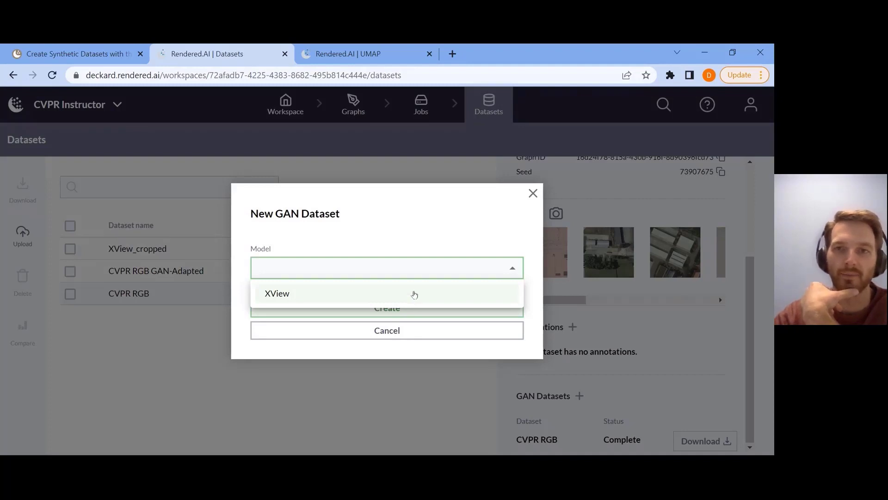
{"action": "left_click", "coordinate": [533, 194]}
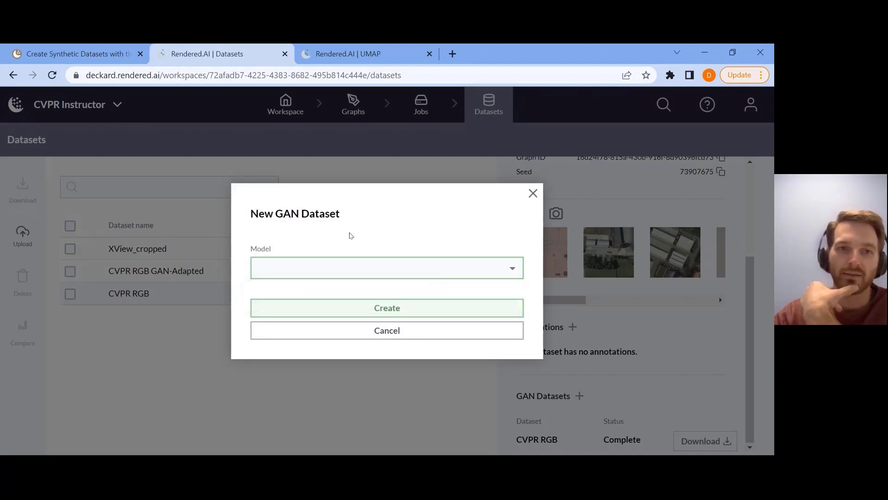
{"action": "left_click", "coordinate": [532, 192]}
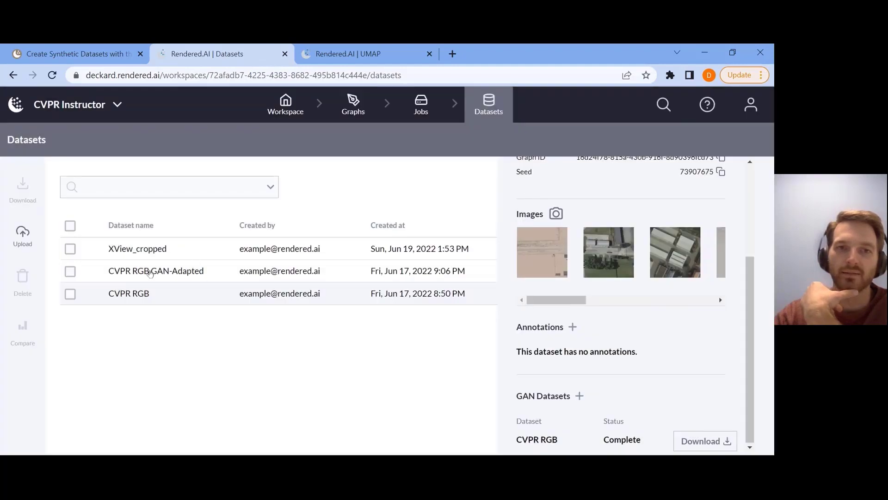
Step: Set up a UMAP comparison of CVPR RGB, CVPR RGB GAN-Adapted and XView_cropped, with XView_cropped as the fit dataset
{"action": "left_click", "coordinate": [150, 273]}
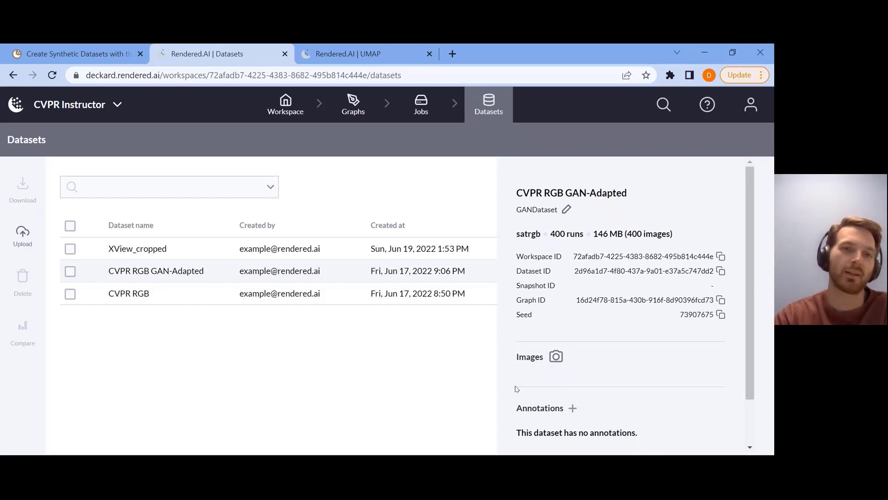
{"action": "left_click", "coordinate": [70, 294]}
{"action": "left_click", "coordinate": [70, 272]}
{"action": "left_click", "coordinate": [70, 249]}
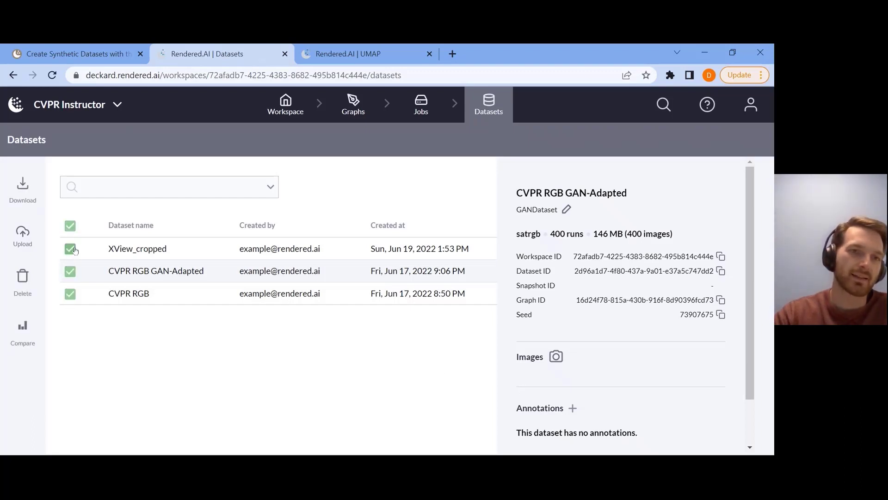
{"action": "left_click", "coordinate": [23, 332]}
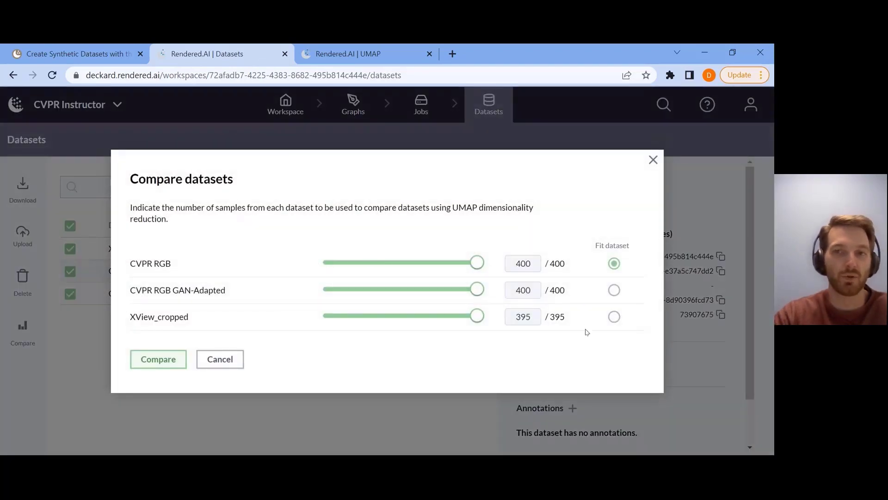
{"action": "left_click", "coordinate": [614, 317]}
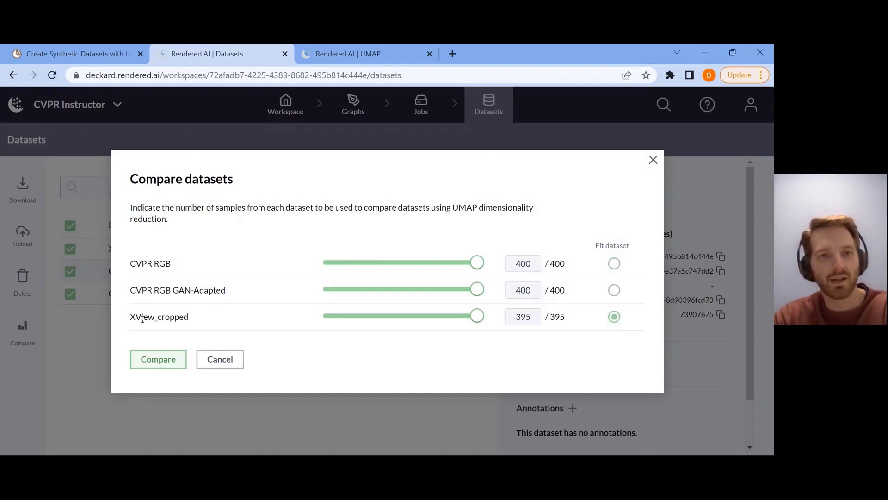
{"action": "mouse_move", "coordinate": [133, 317]}
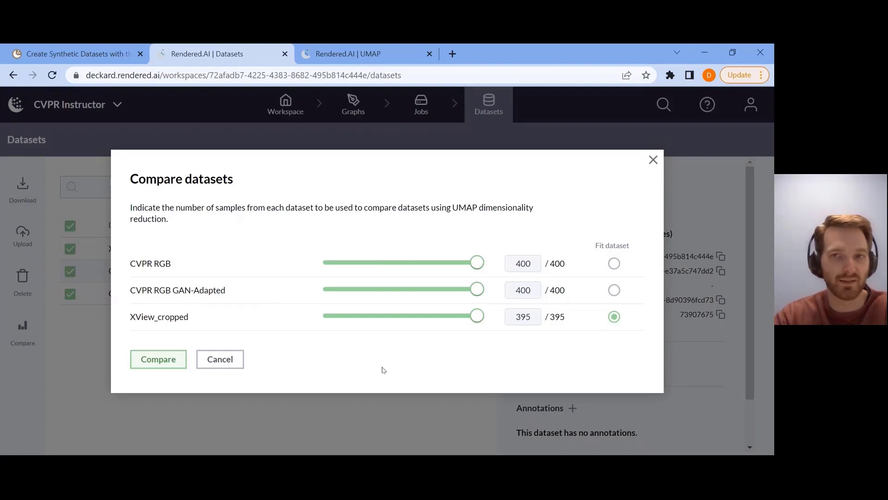
{"action": "left_click", "coordinate": [163, 365]}
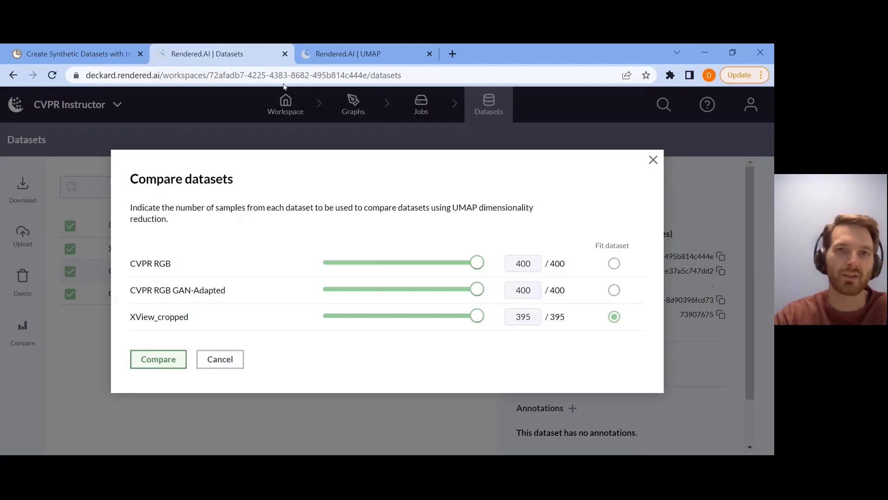
Step: Display the UMAP plot of the three datasets and examine how their point clouds overlap from another angle
{"action": "left_click", "coordinate": [357, 62]}
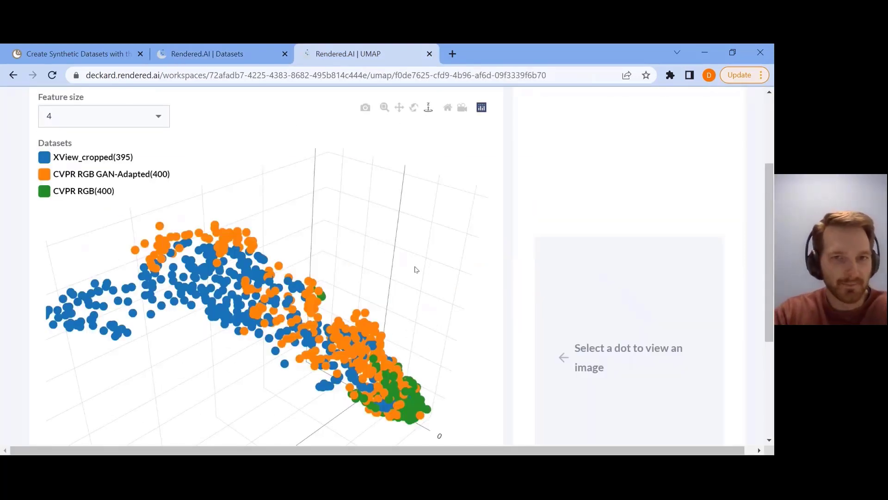
{"action": "left_click_drag", "start_coordinate": [407, 293], "coordinate": [407, 226]}
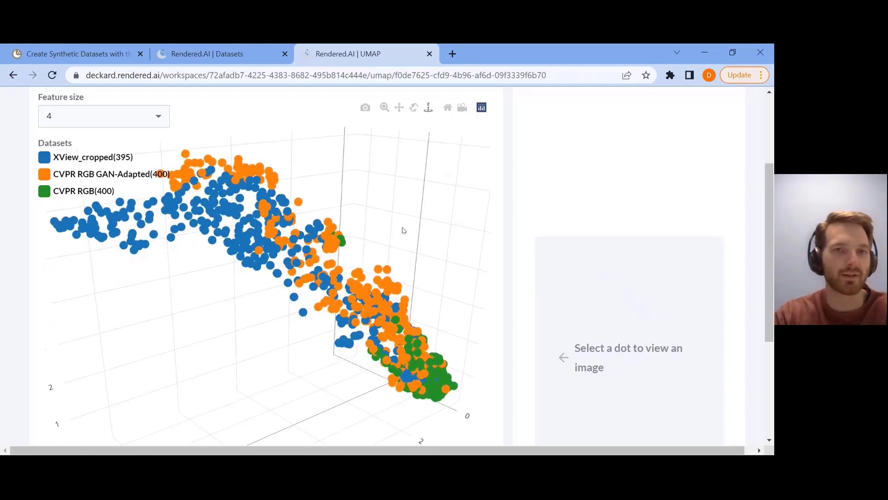
{"action": "scroll", "coordinate": [407, 227], "scroll_direction": "down", "scroll_amount": 3}
{"action": "left_click_drag", "start_coordinate": [391, 278], "coordinate": [396, 274]}
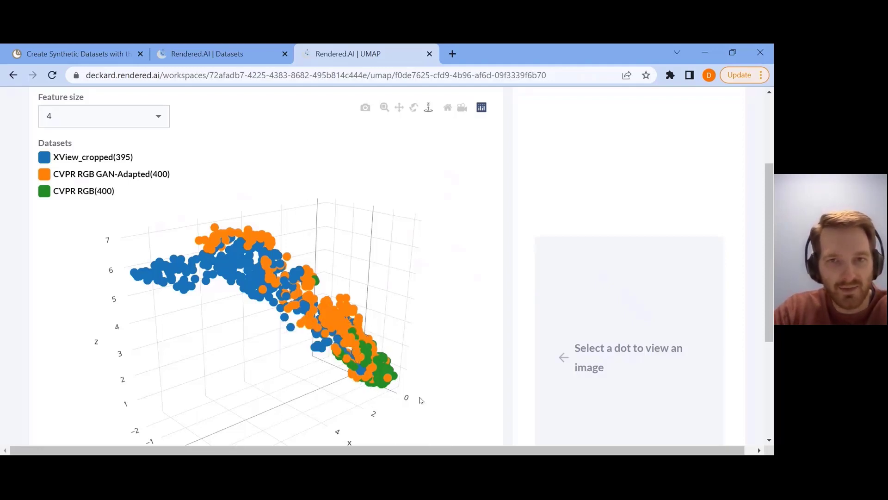
Step: View the images behind a CVPR RGB dot and a nearby CVPR RGB GAN-Adapted dot in the UMAP plot
{"action": "mouse_move", "coordinate": [317, 366]}
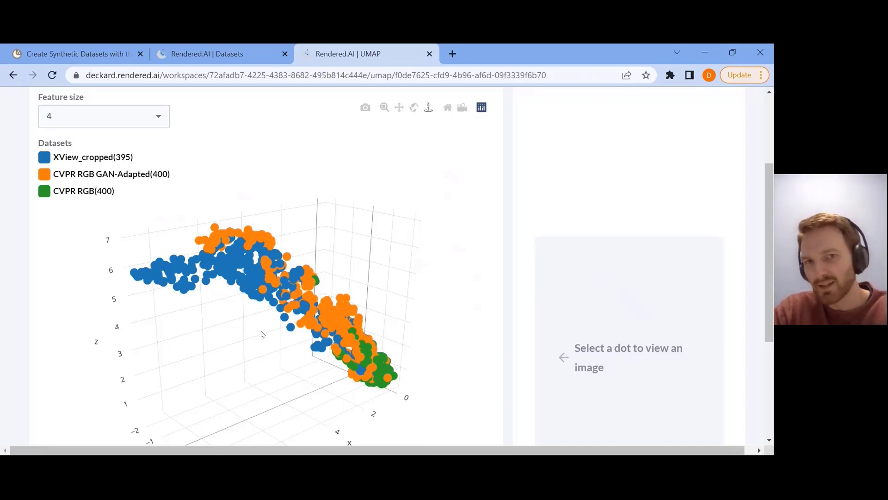
{"action": "left_click", "coordinate": [389, 370]}
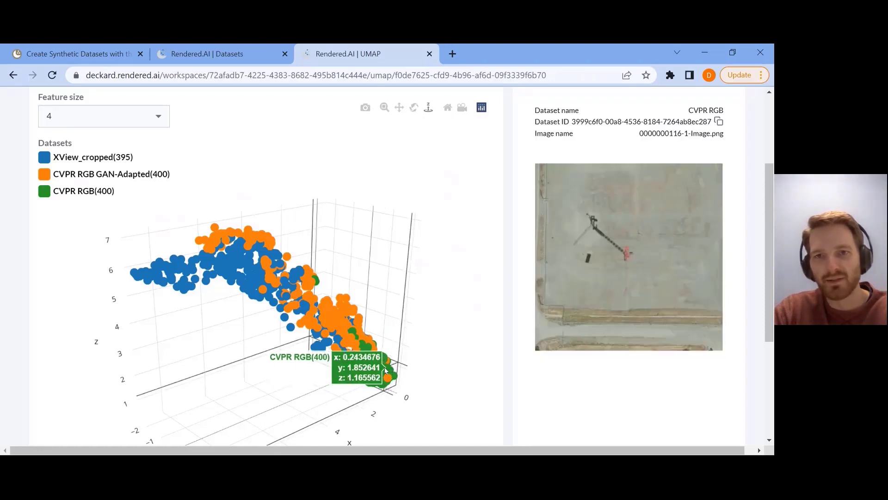
{"action": "left_click", "coordinate": [375, 369]}
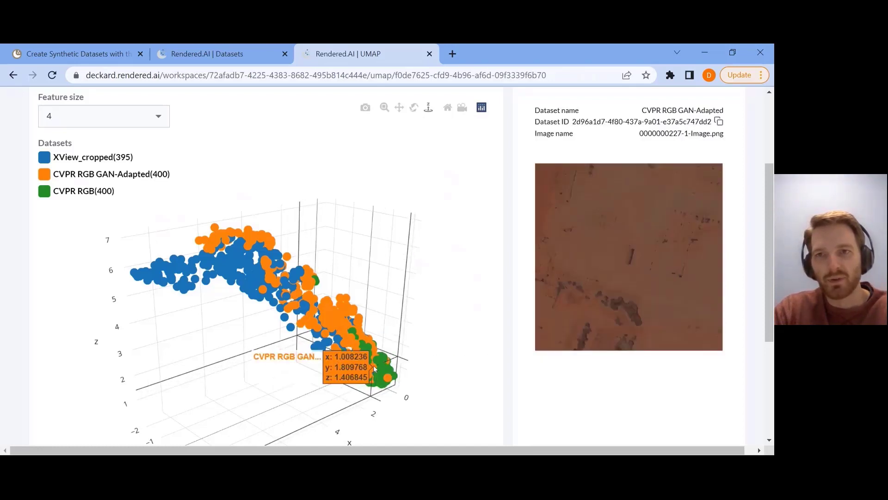